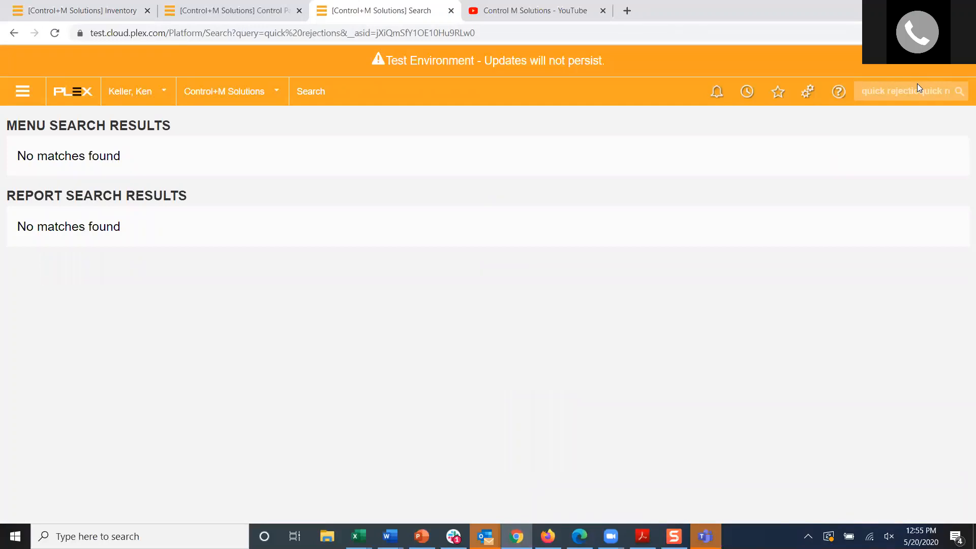
type("quick re")
type("quest")
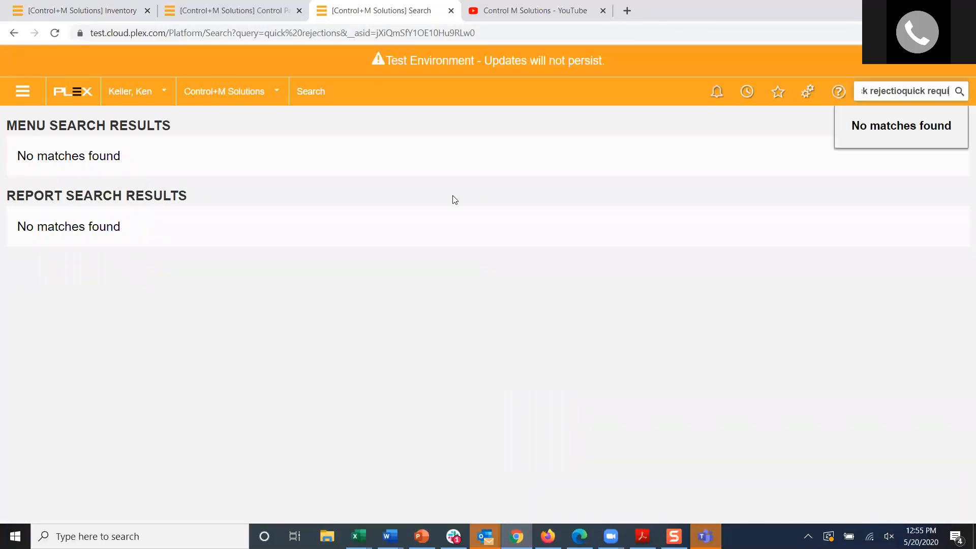
key("Return")
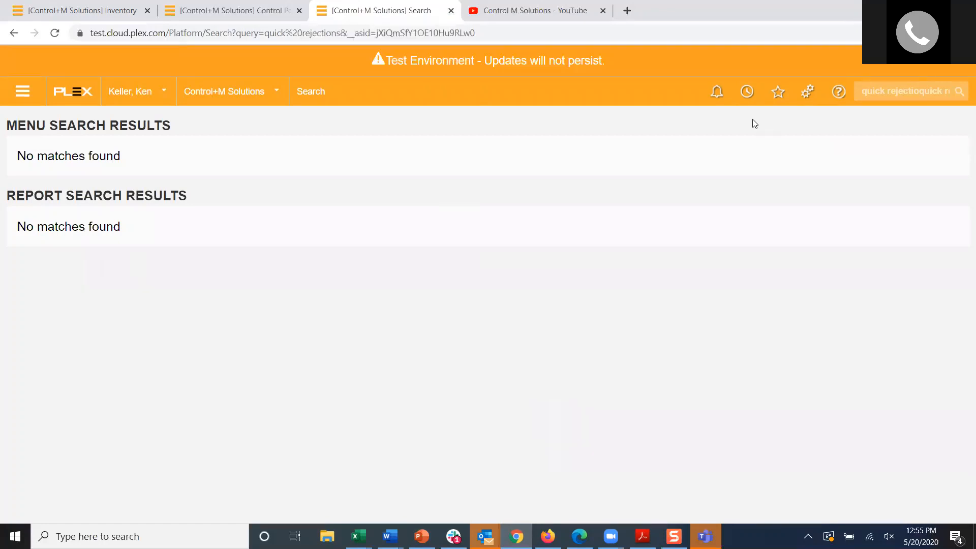
Step: Search the menu for "quick re" and open the Quick Rejection Detail form
left_click(956, 94)
key("ctrl+a")
key("BackSpace")
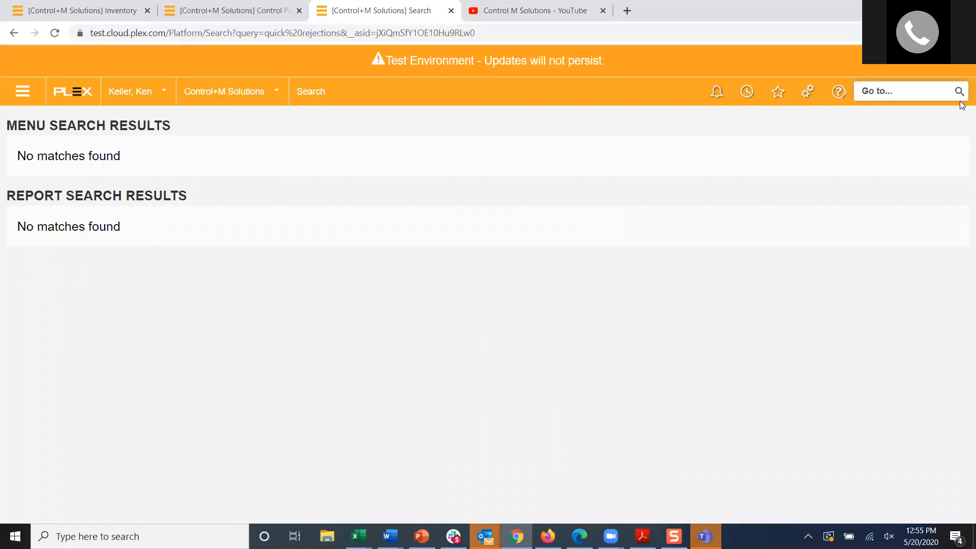
type("quick re")
key("Return")
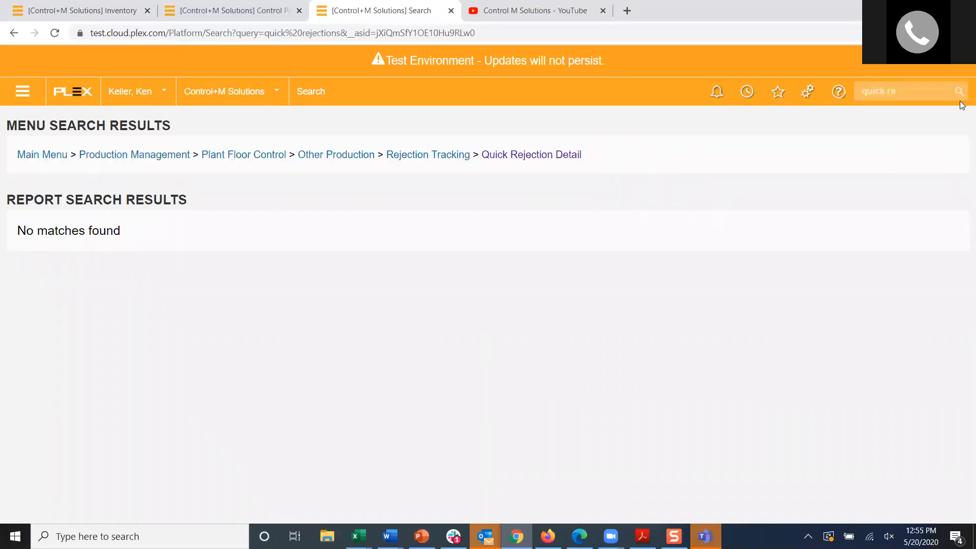
left_click(511, 157)
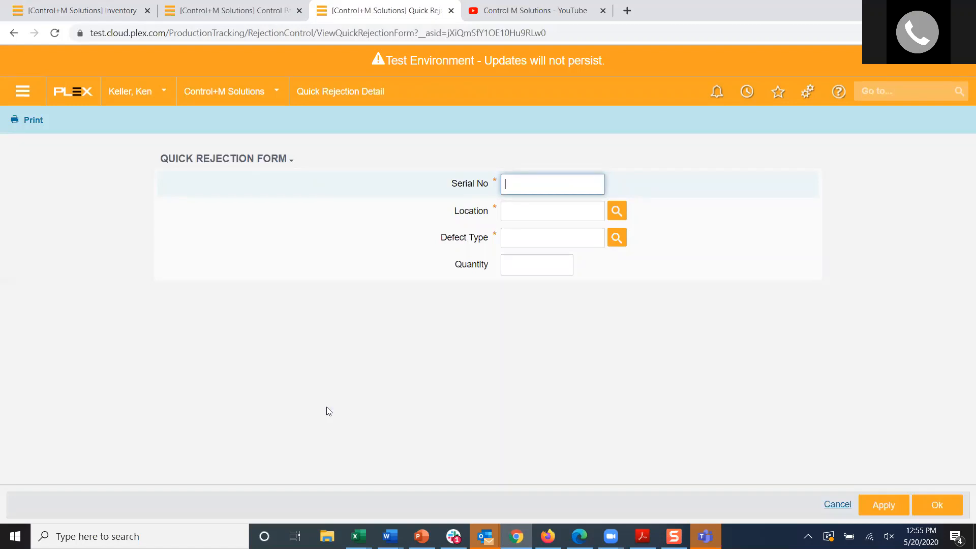
Step: Fill in serial number S001407 and location QA-01 on the quick rejection form
type("S")
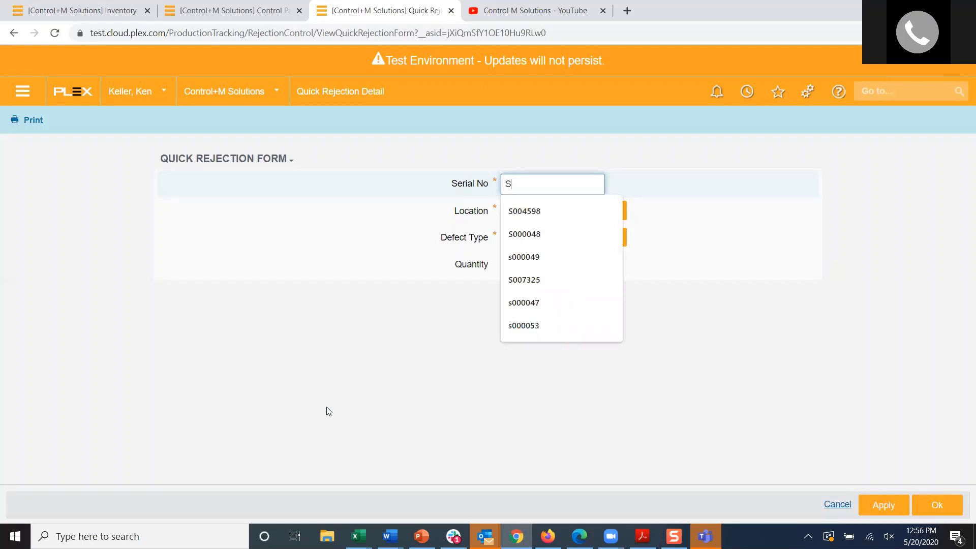
type("001407")
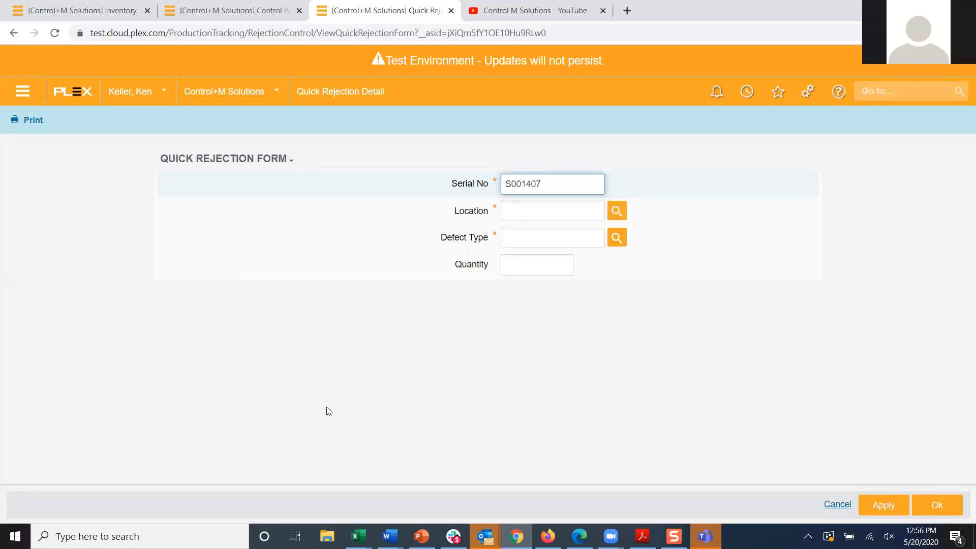
left_click(602, 213)
type("qa")
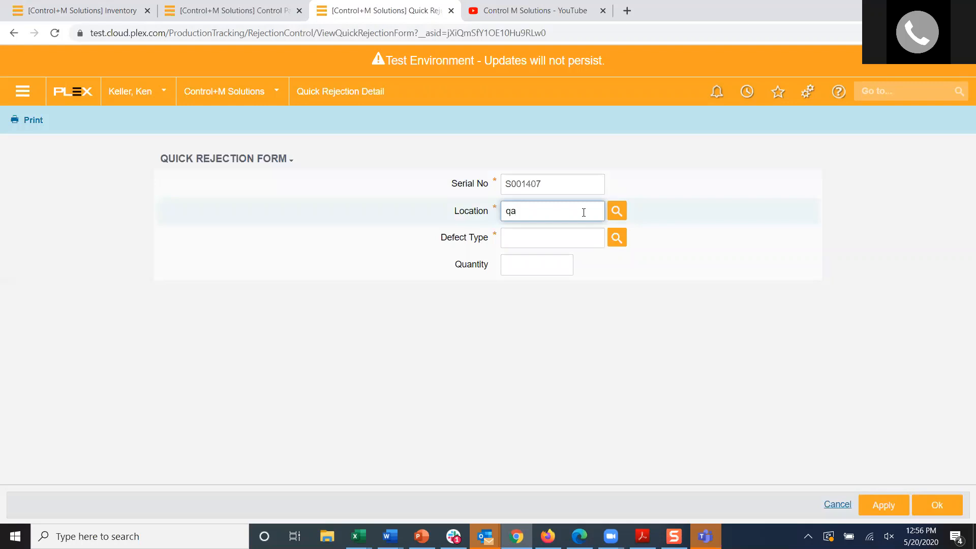
key("Tab")
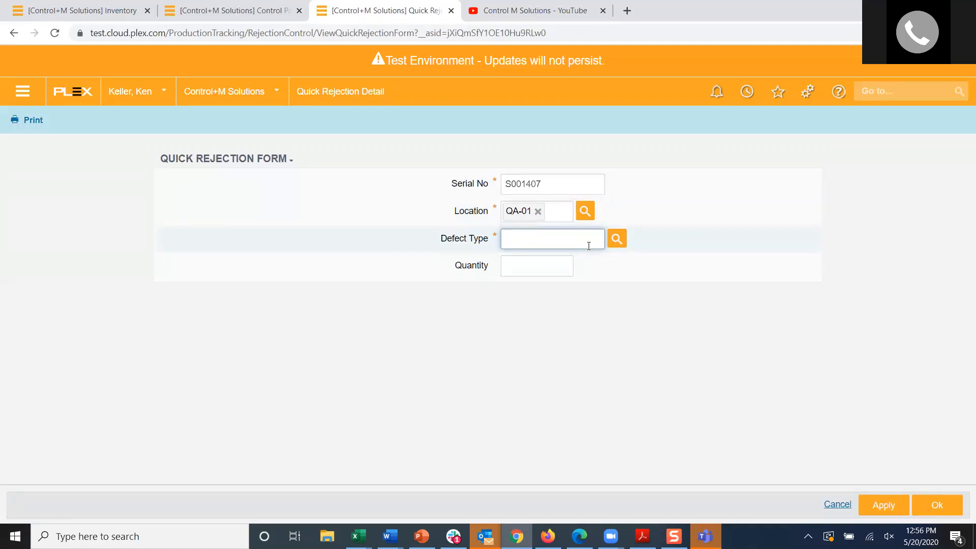
Step: Set the defect type to Inspection Bad and the quantity to 2, and submit the rejection
left_click(616, 238)
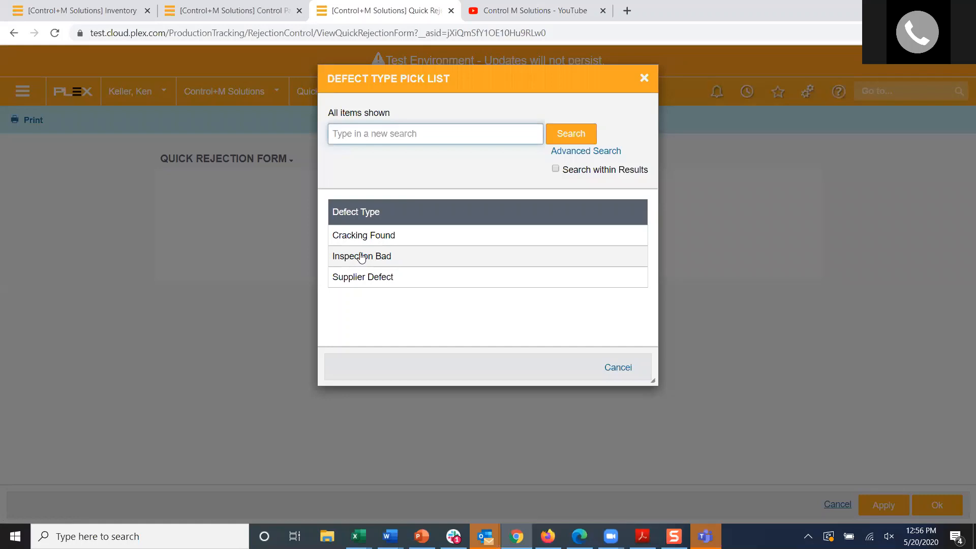
left_click(368, 258)
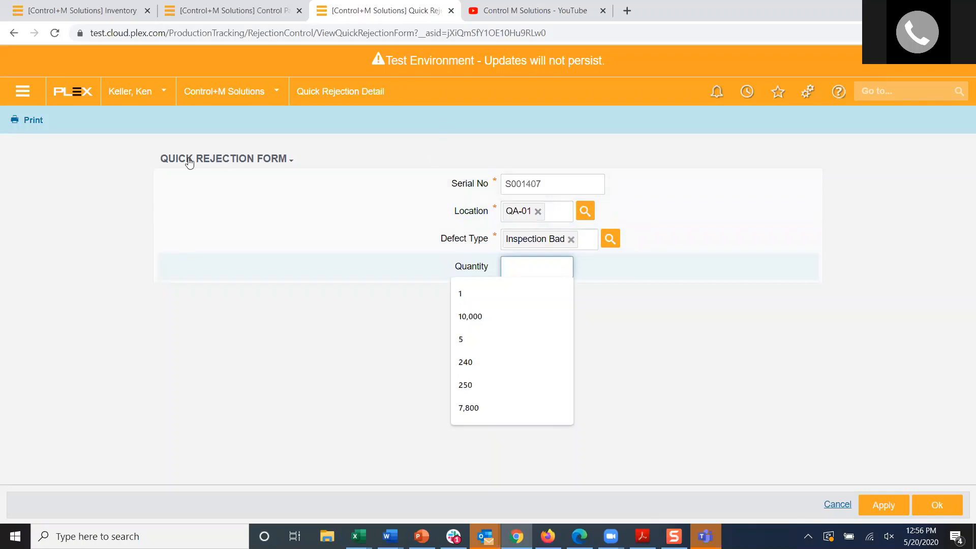
double_click(555, 185)
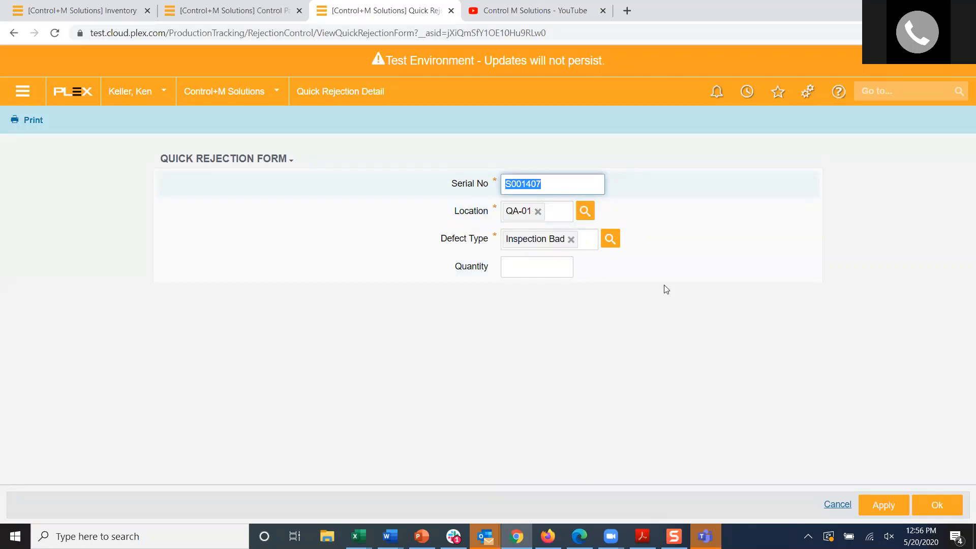
left_click(552, 269)
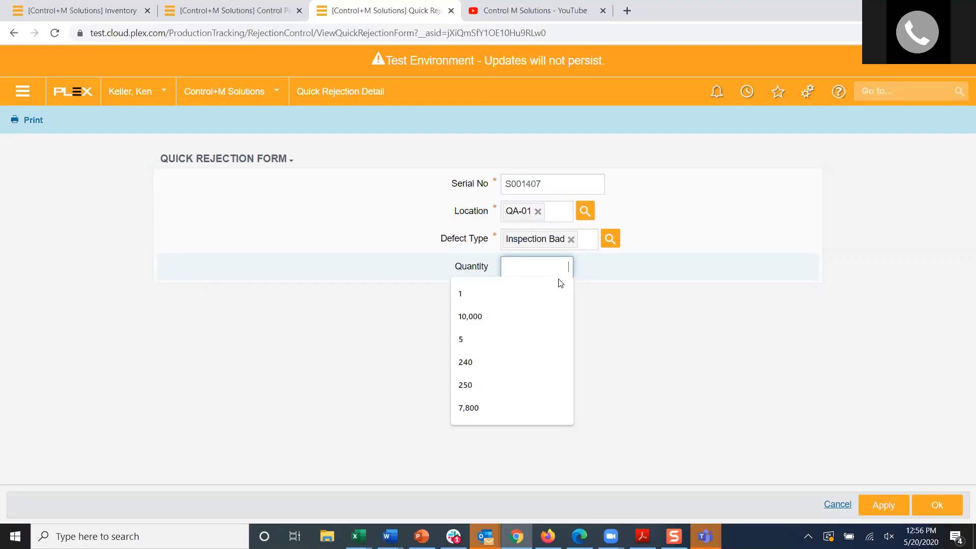
type("2")
left_click(590, 318)
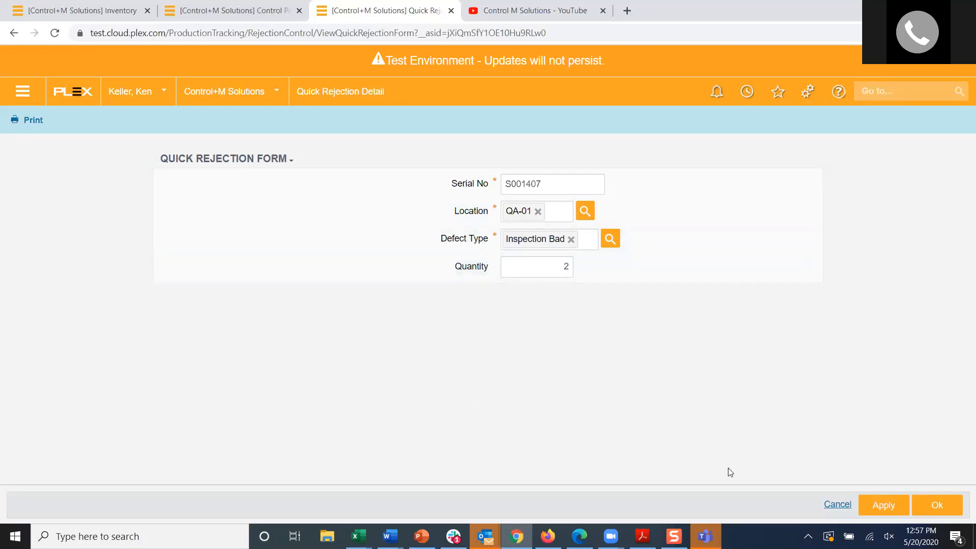
left_click(922, 507)
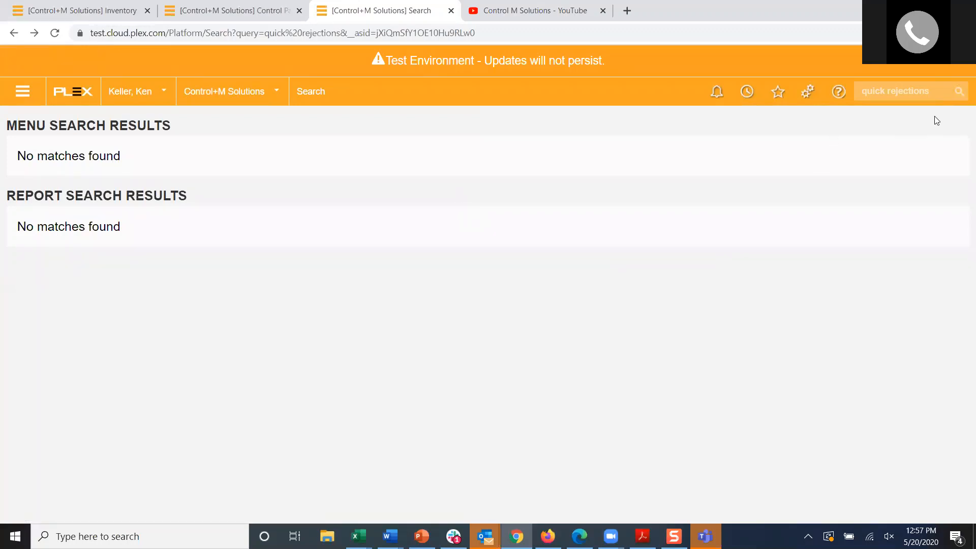
Step: Search the menu for "inve" and open the Inventory page under Inventory Management > Inventory Control
left_click(932, 102)
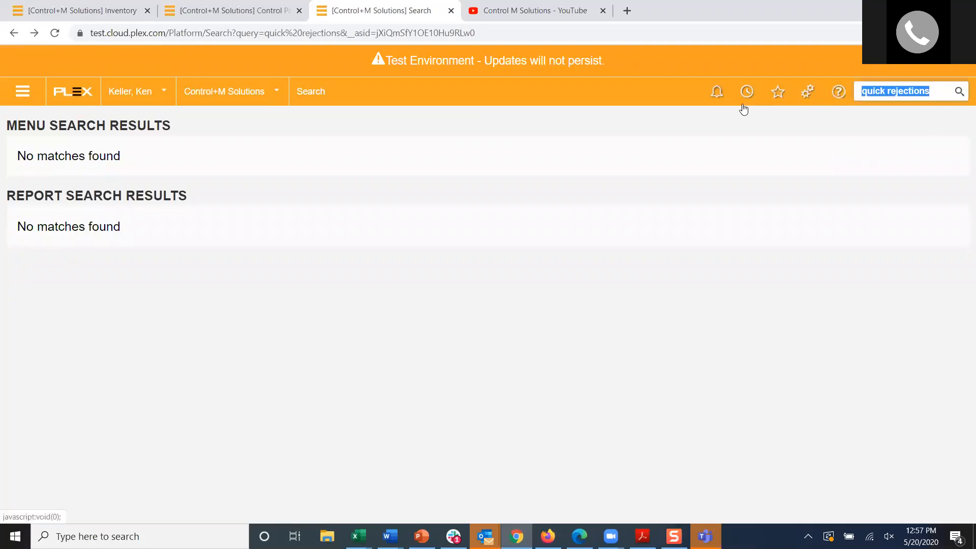
type("inve")
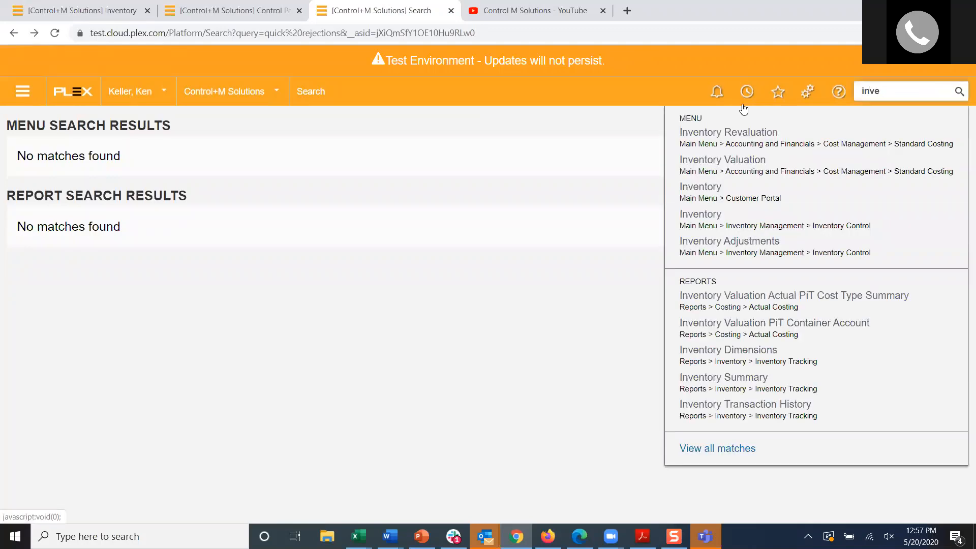
left_click(700, 214)
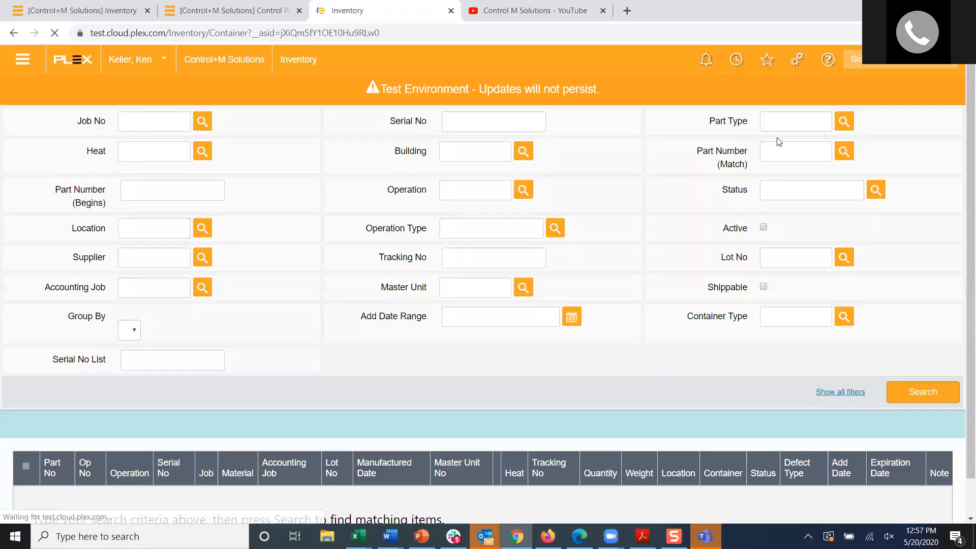
key("ctrl+m")
type("s")
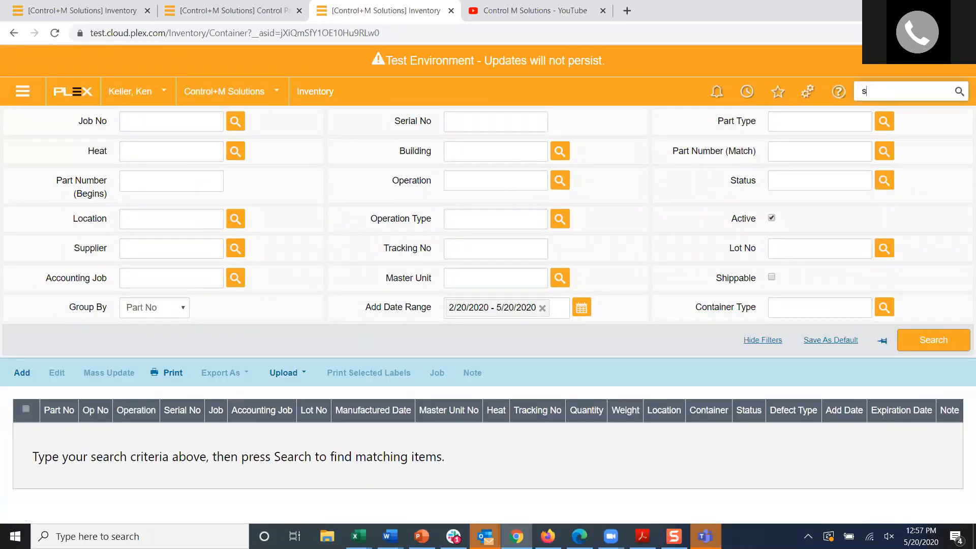
type("001407")
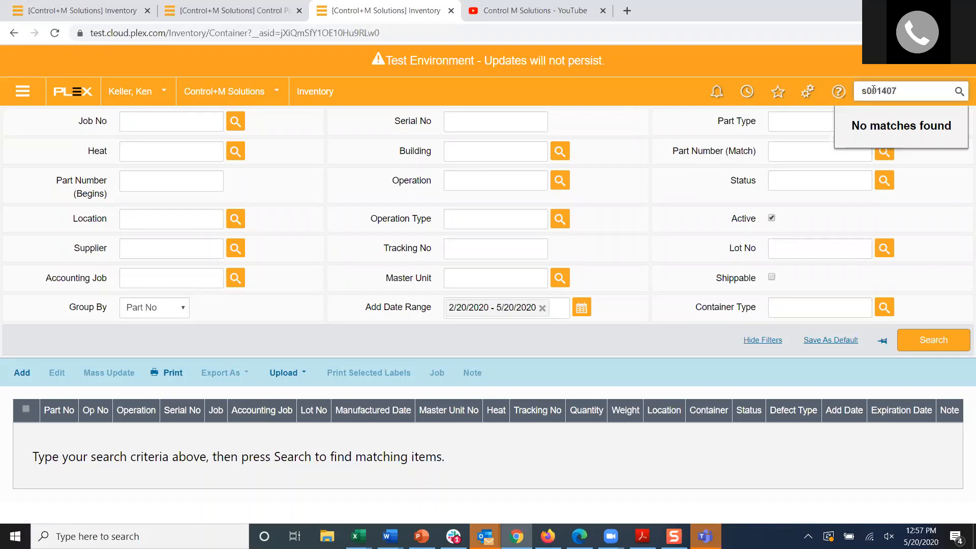
double_click(882, 91)
key("BackSpace")
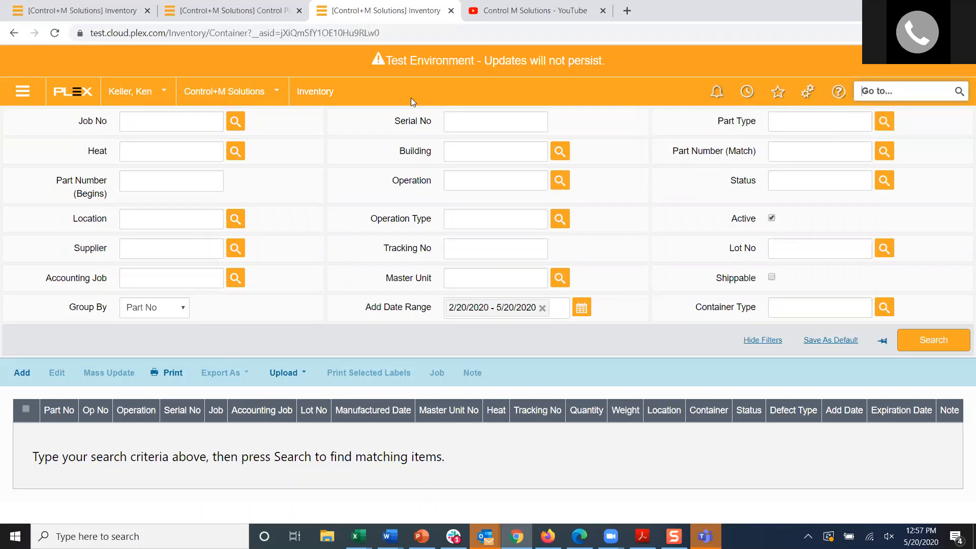
Step: Search the inventory for serial number s001407, with the Active filter turned off to include inactive containers
left_click(464, 121)
type("s00")
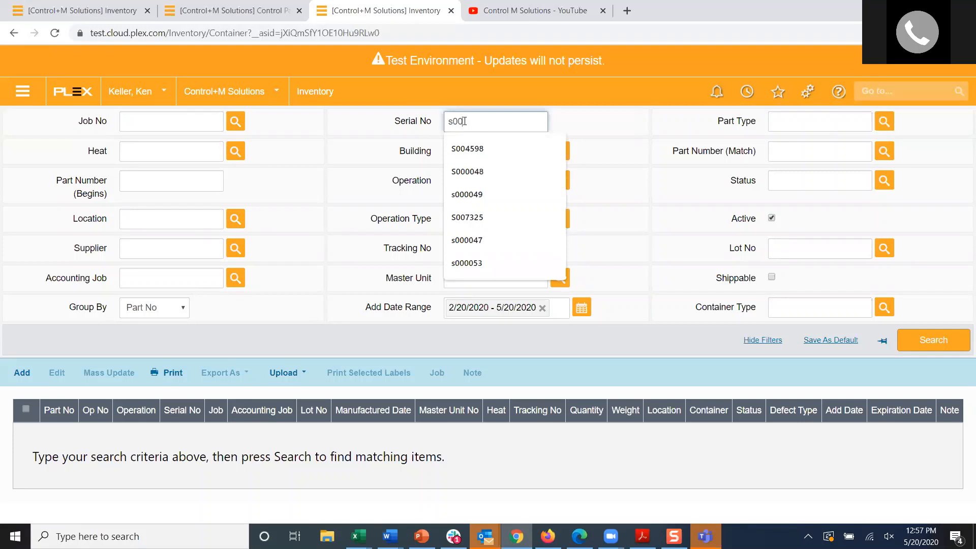
type("1407")
key("Tab")
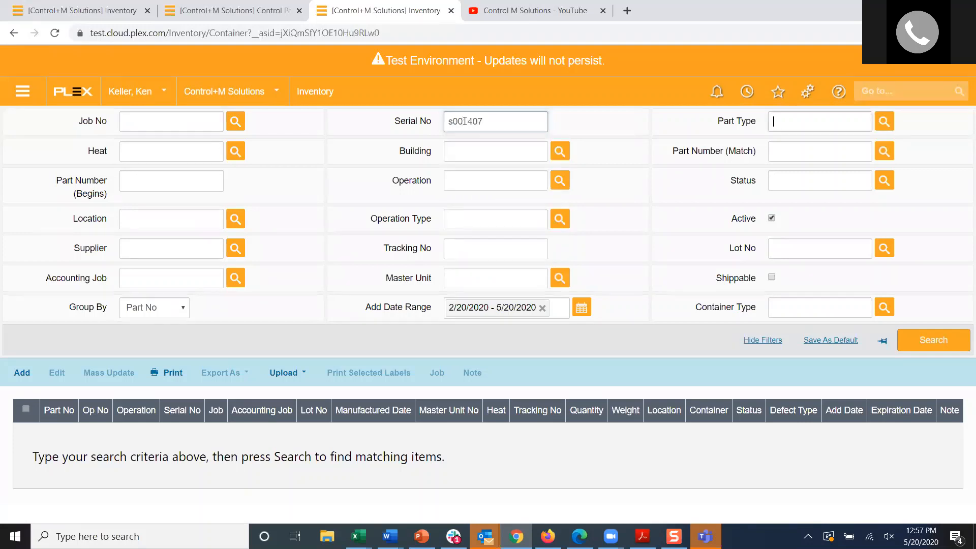
left_click(932, 345)
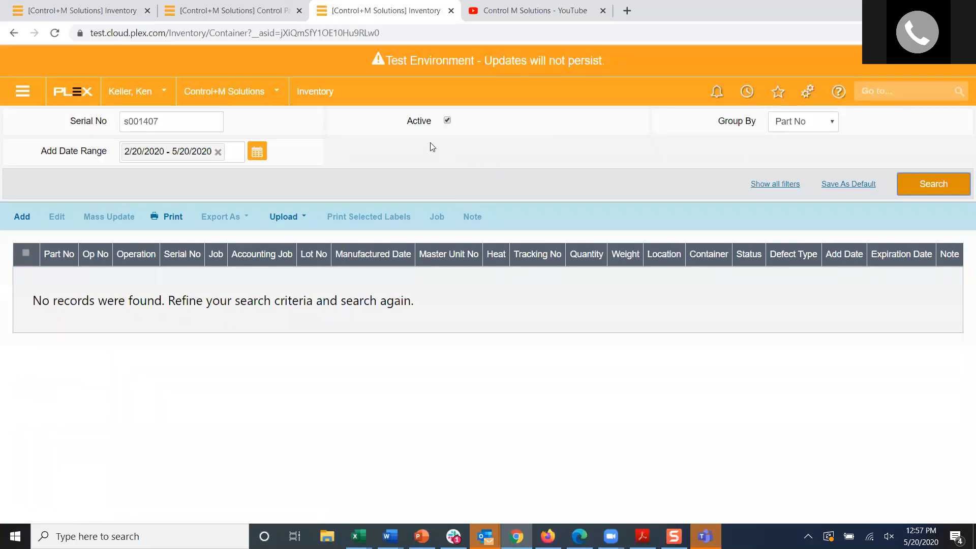
left_click(447, 120)
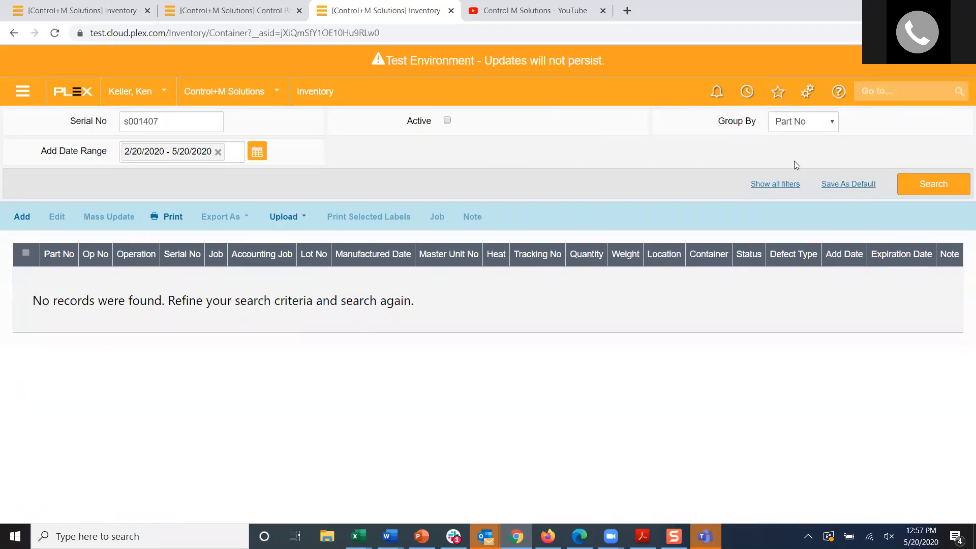
left_click(925, 187)
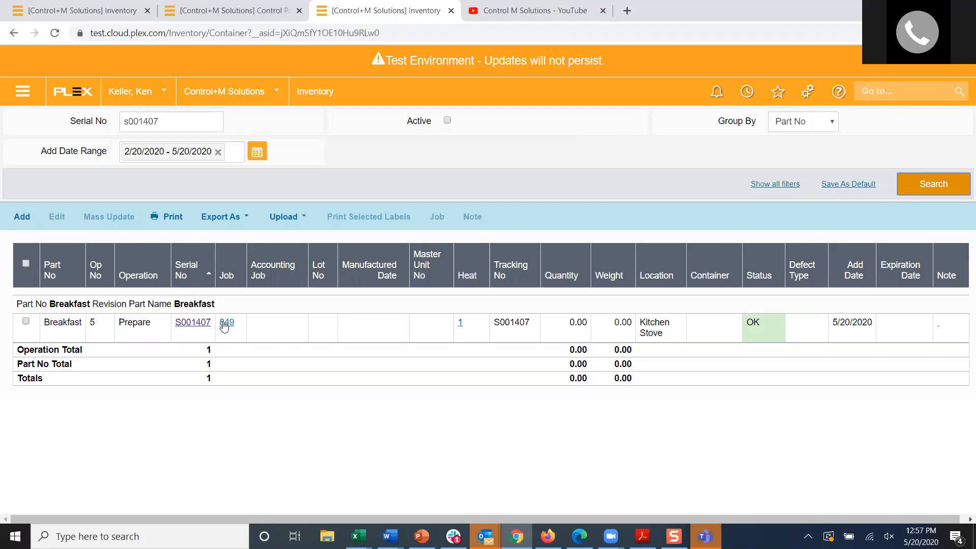
Step: Open the container history of S001407 and examine its latest Split Container entry across the columns
left_click(194, 324)
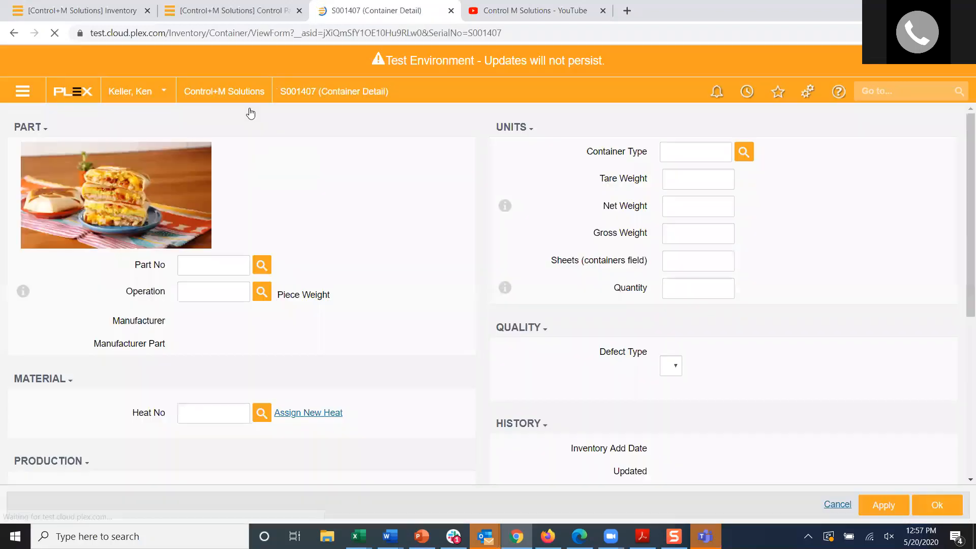
left_click(329, 127)
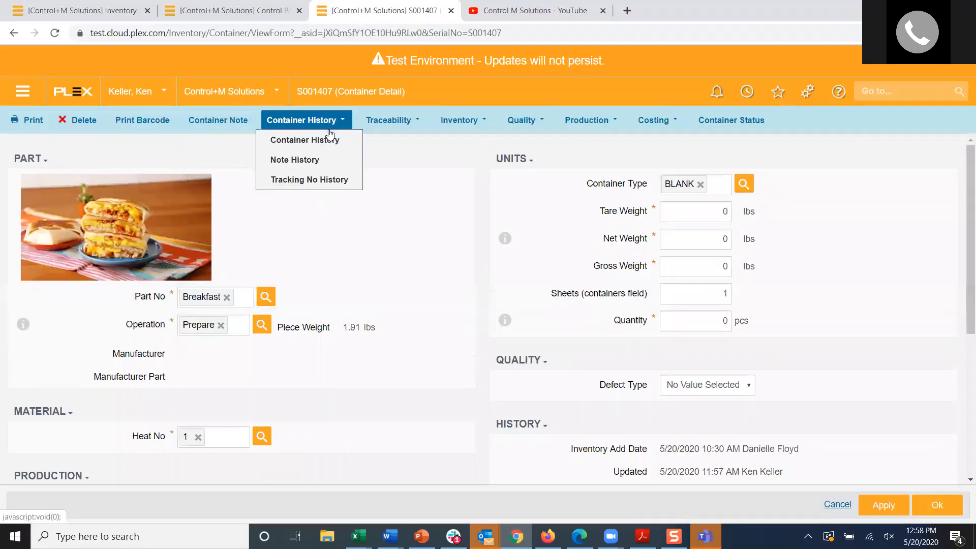
left_click(329, 137)
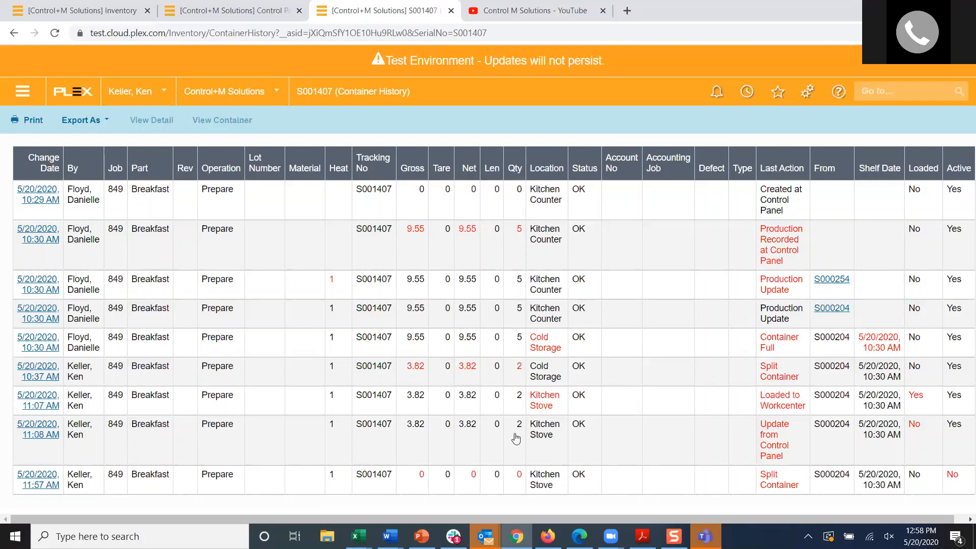
left_click(521, 478)
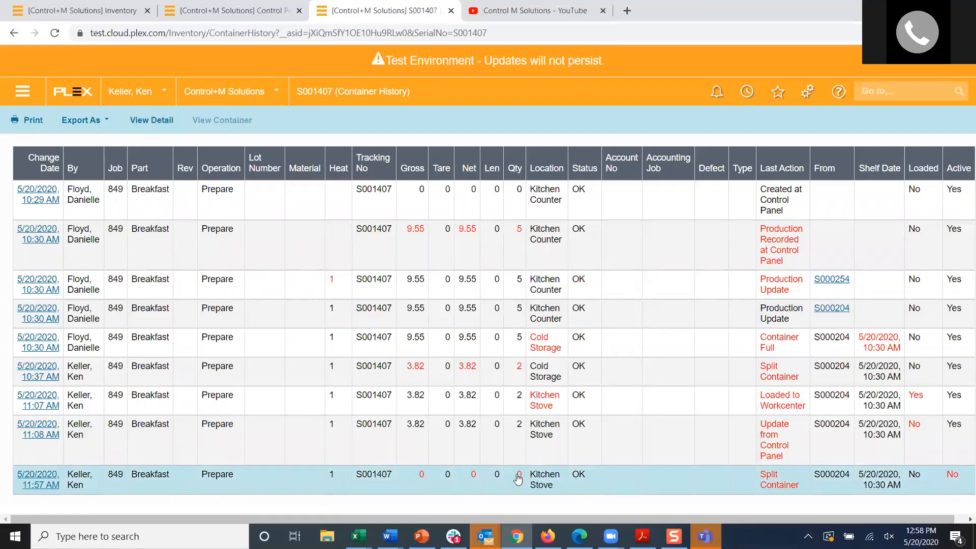
left_click_drag(637, 517, 764, 517)
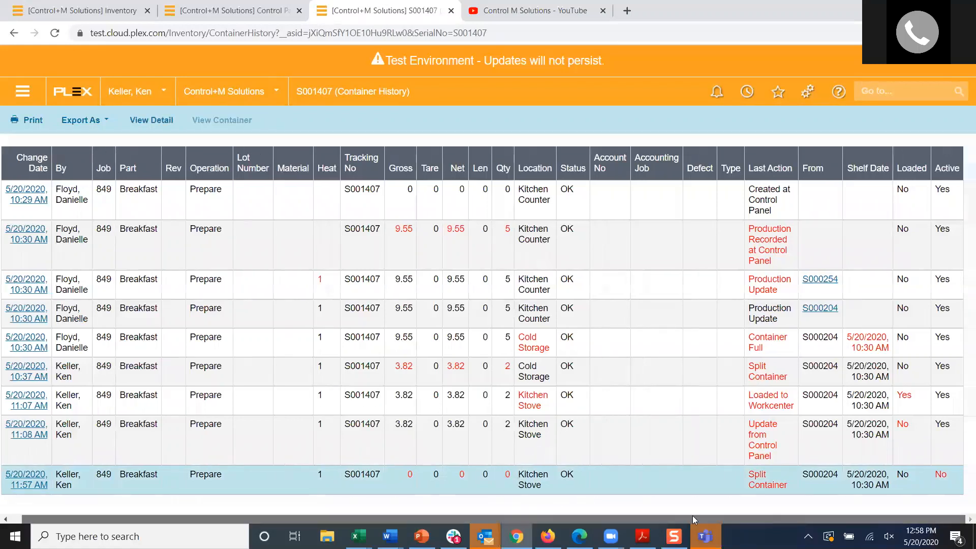
left_click_drag(692, 515, 642, 515)
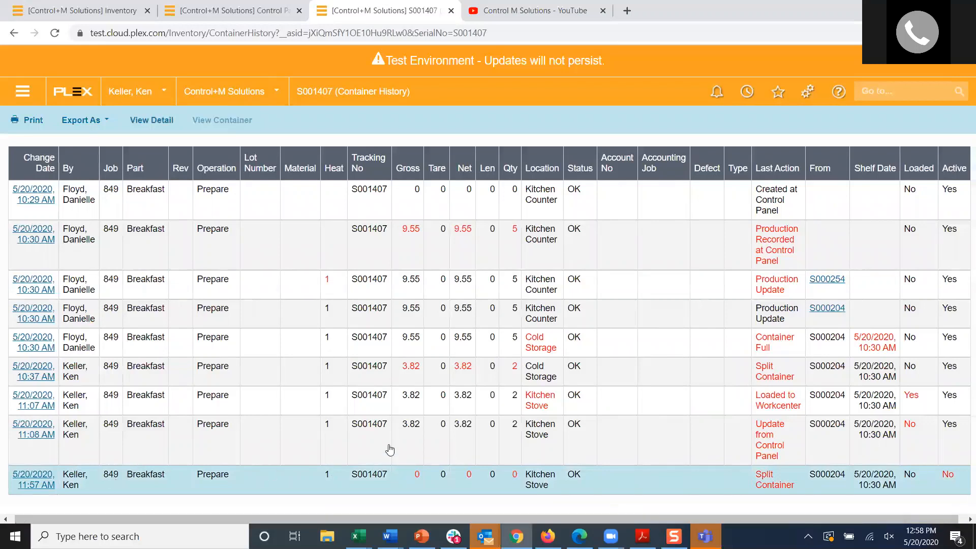
Step: Return from the container history to the detail record of S001407 and open its Traceability Tree
left_click(870, 89)
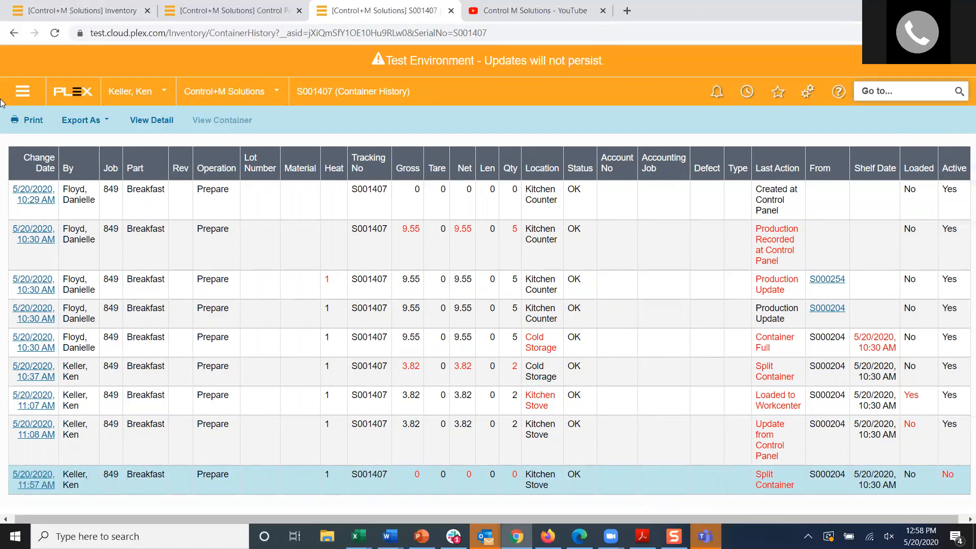
left_click(14, 34)
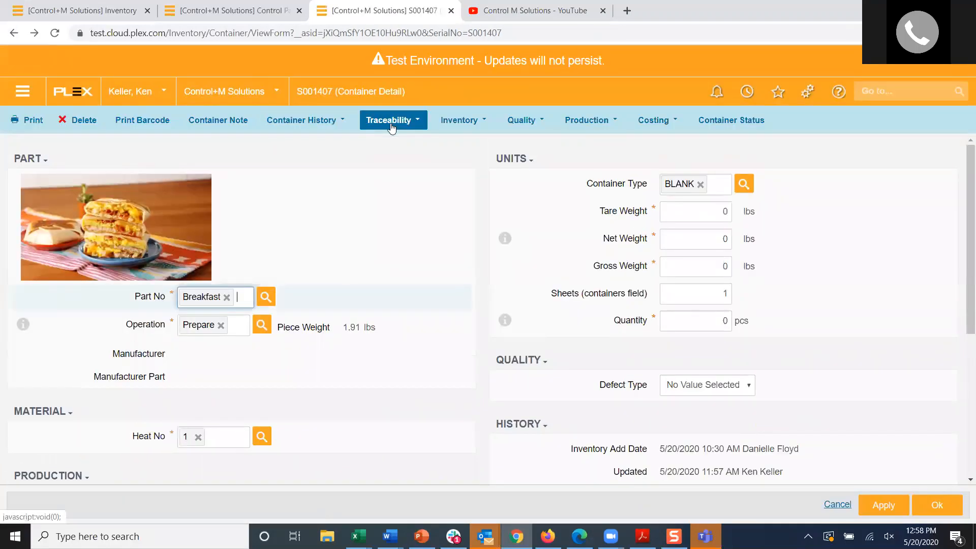
left_click(391, 126)
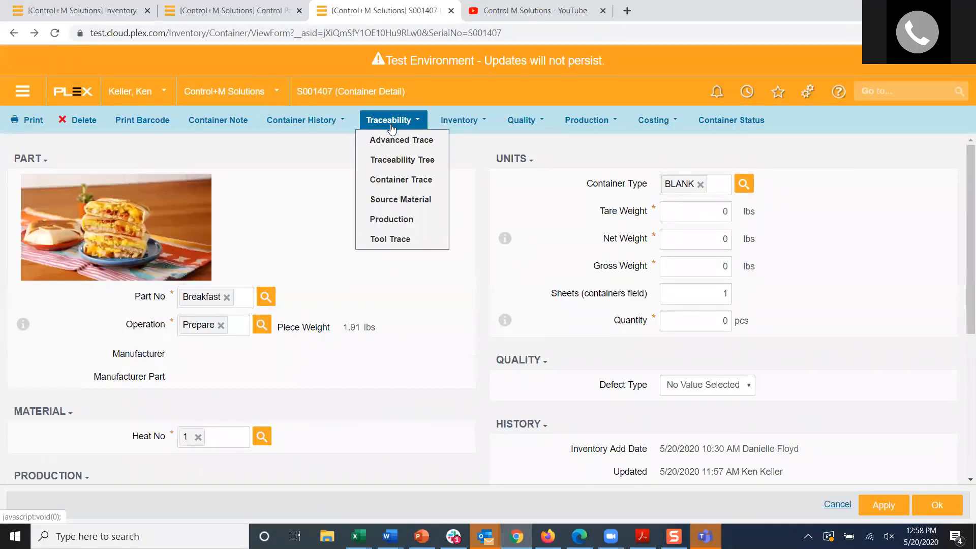
left_click(392, 160)
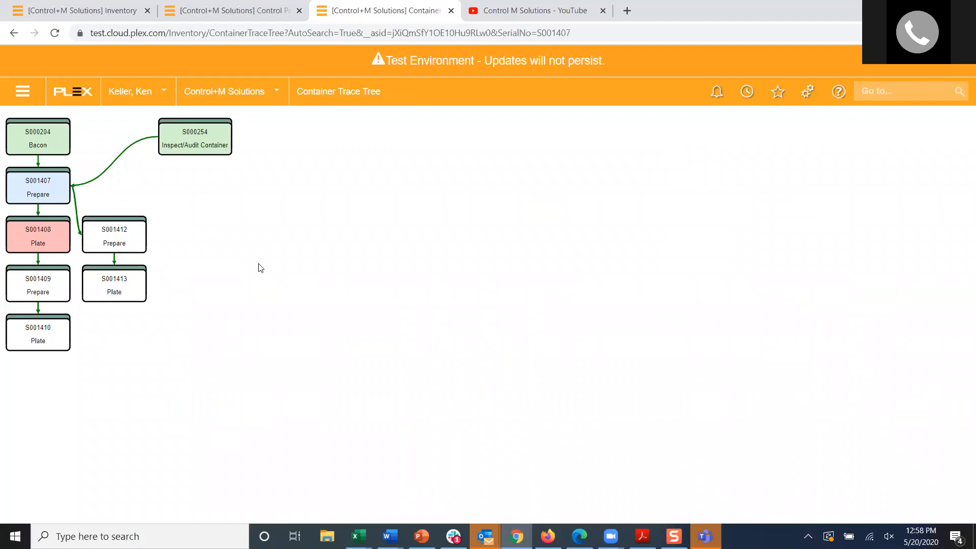
Step: Go back to the inventory list and search for serial number s001410 with the Active filter turned on
left_click(14, 33)
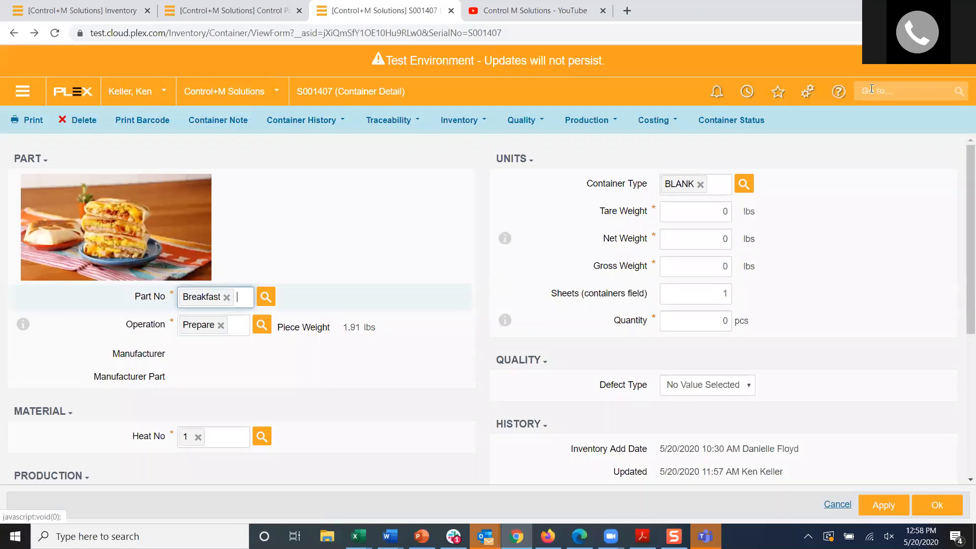
left_click(14, 33)
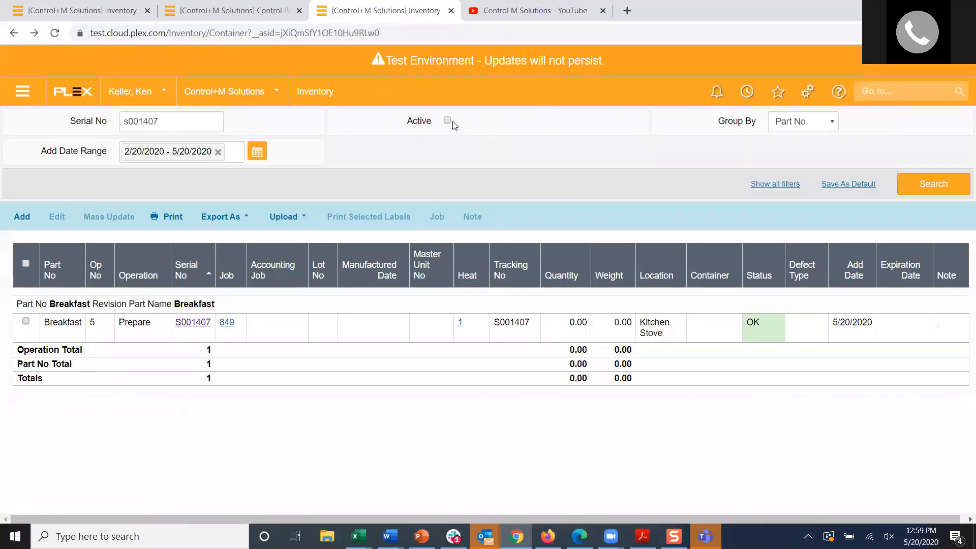
left_click(446, 120)
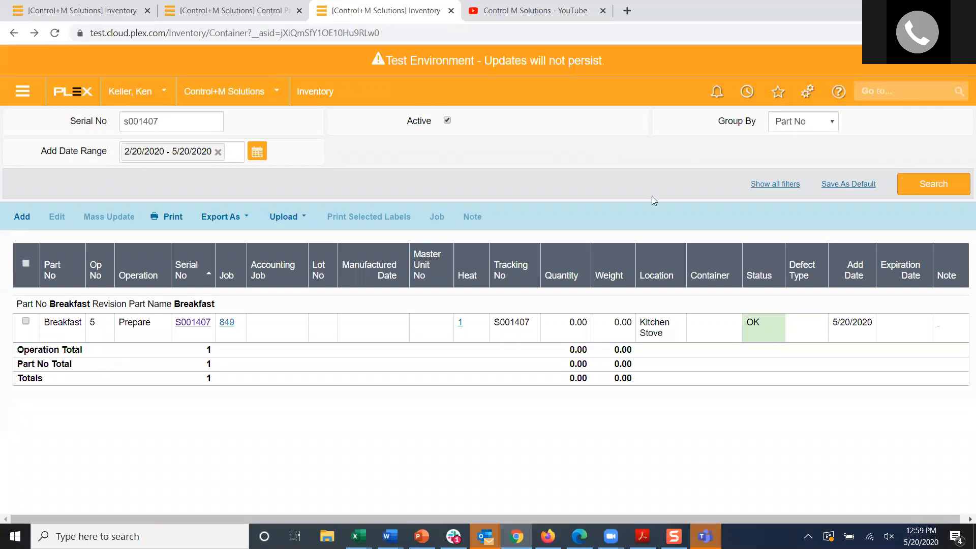
left_click(764, 184)
key("BackSpace")
key("BackSpace")
type("10")
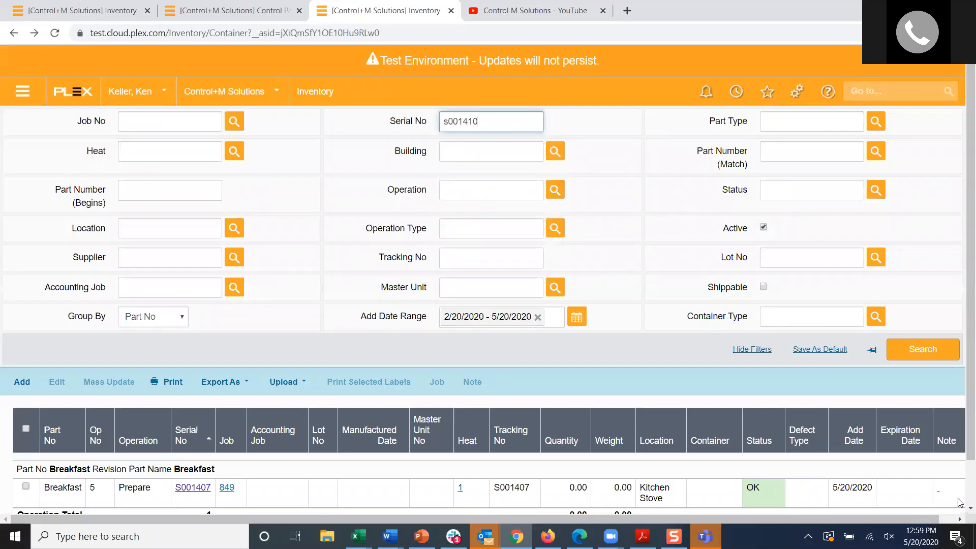
left_click(913, 350)
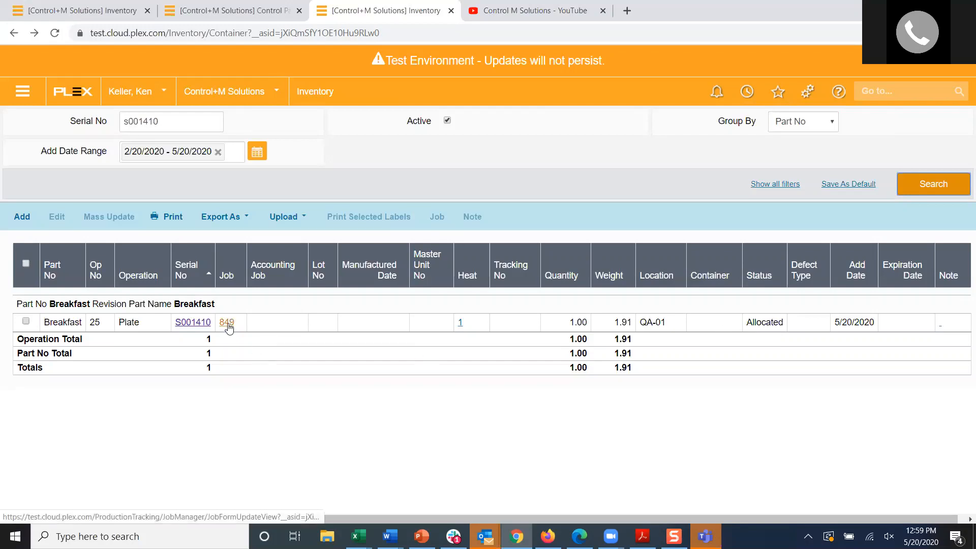
Step: Search the menu for "rejection" and open the Rejection Control page under Rejection Tracking
left_click(883, 98)
type("re")
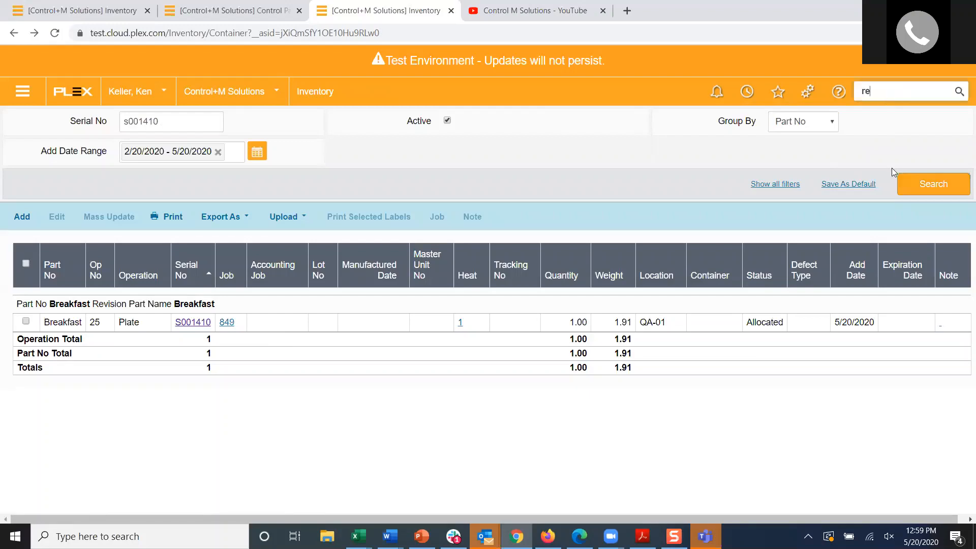
type("jection")
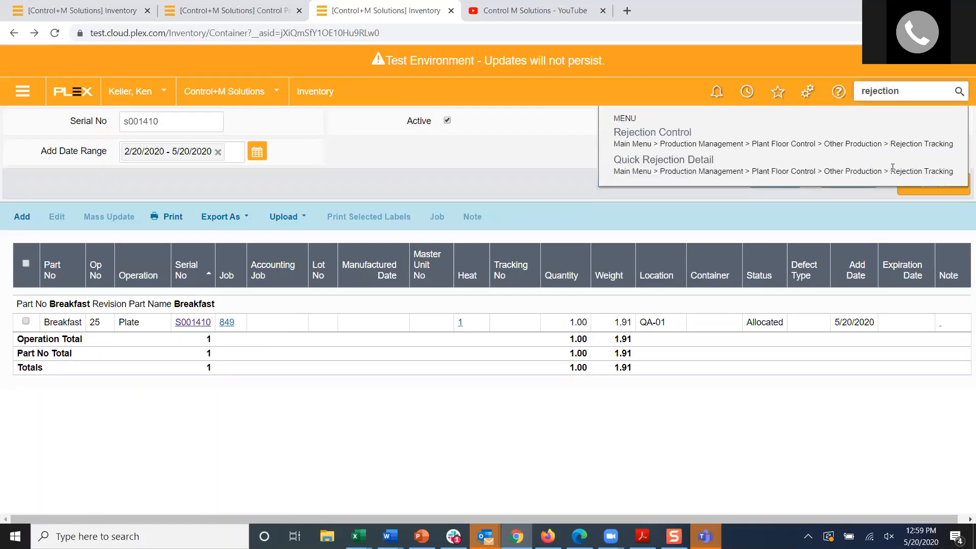
left_click(633, 138)
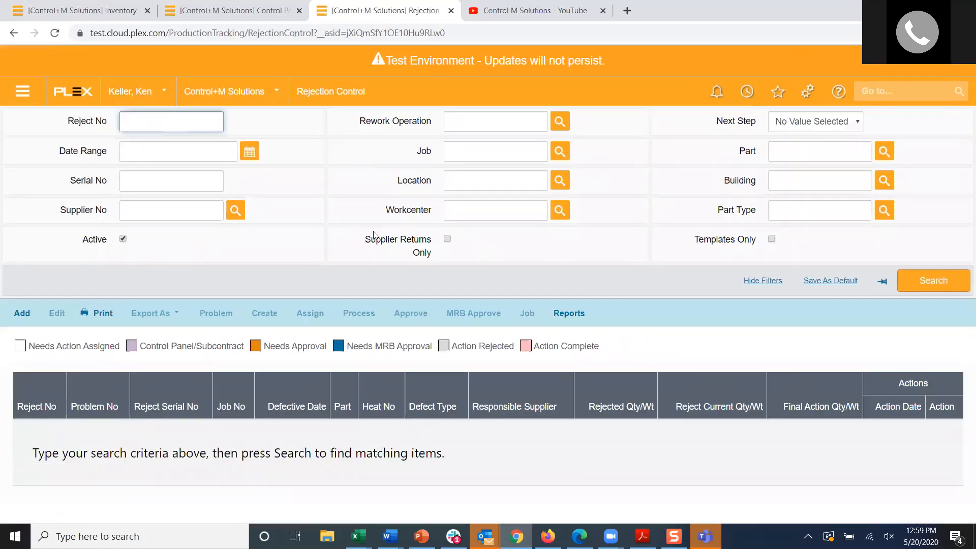
Step: List all rejections with the Active filter turned off and examine the most recent entries at the end of the list
left_click(122, 239)
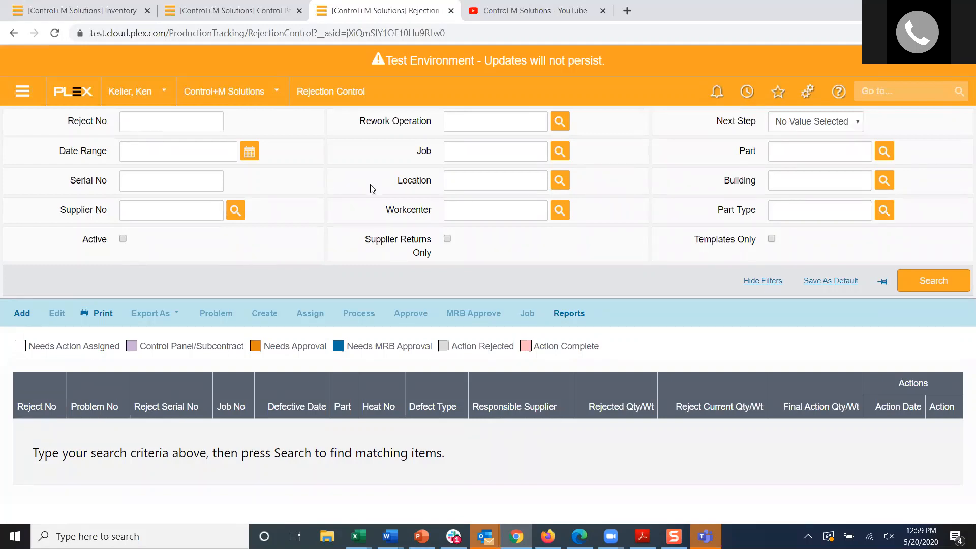
left_click(928, 280)
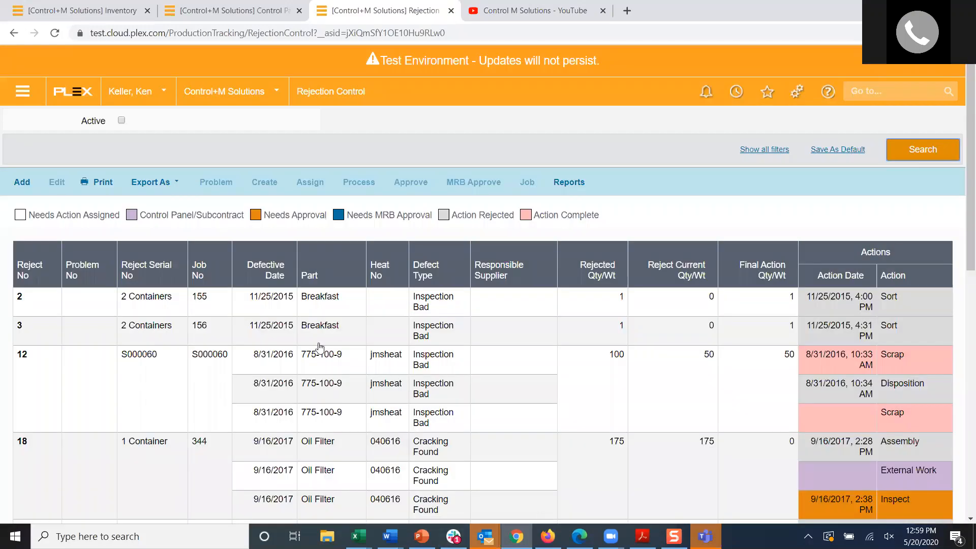
scroll(316, 356, "down", 10)
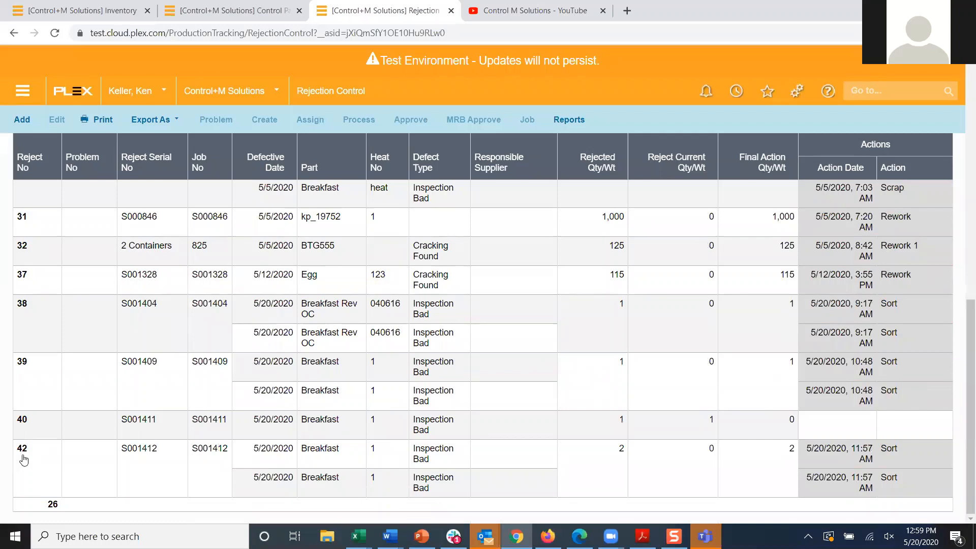
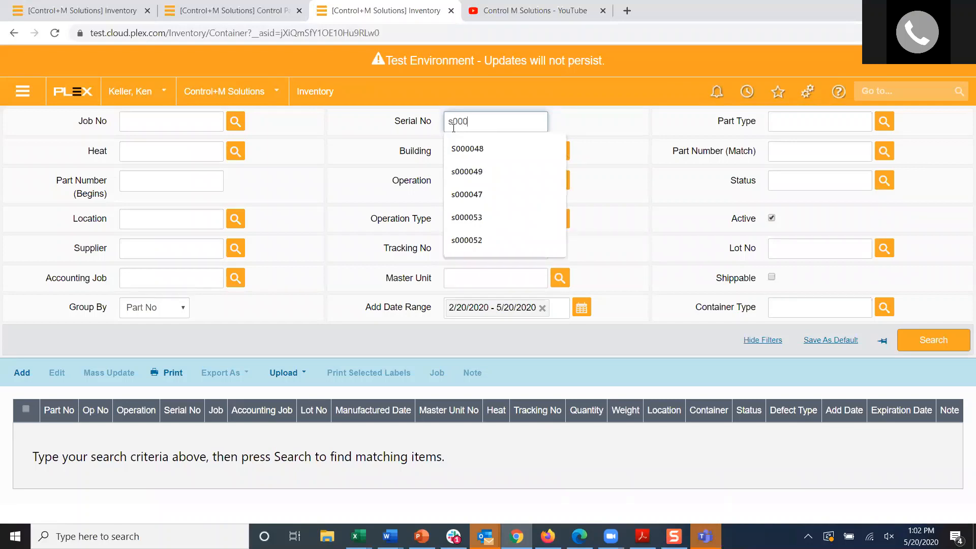
Step: Search the inventory for serial number s001403, open the container's detail record and view its Container History
type("1403")
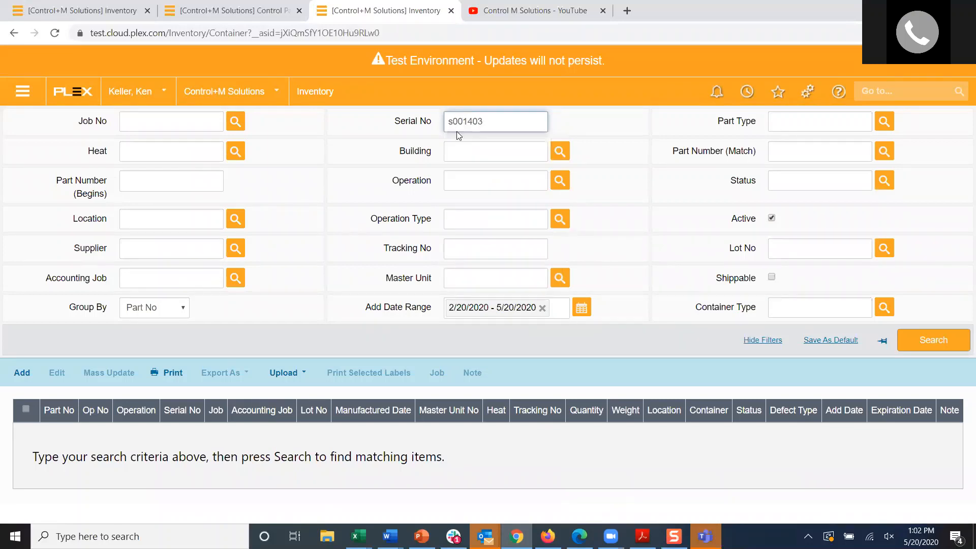
key("Return")
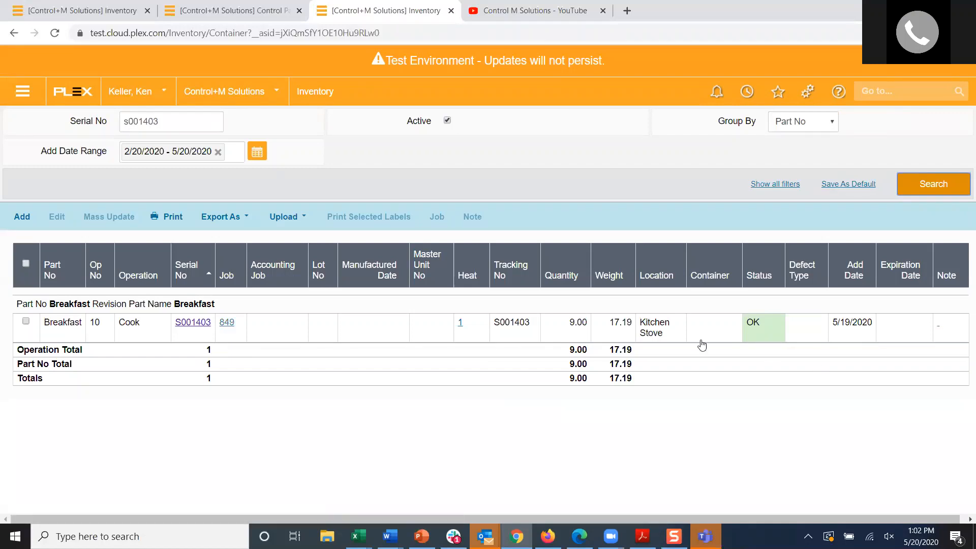
left_click(196, 324)
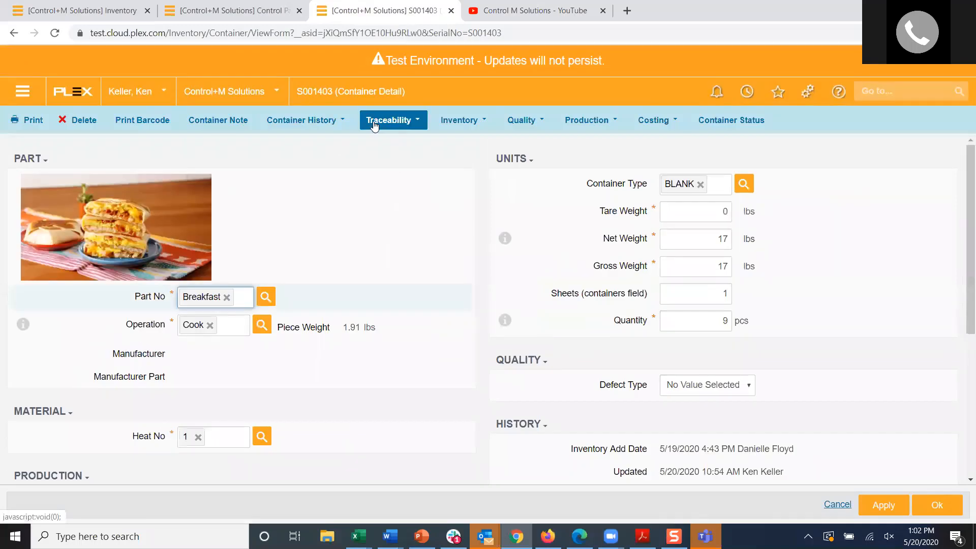
left_click(305, 121)
left_click(334, 144)
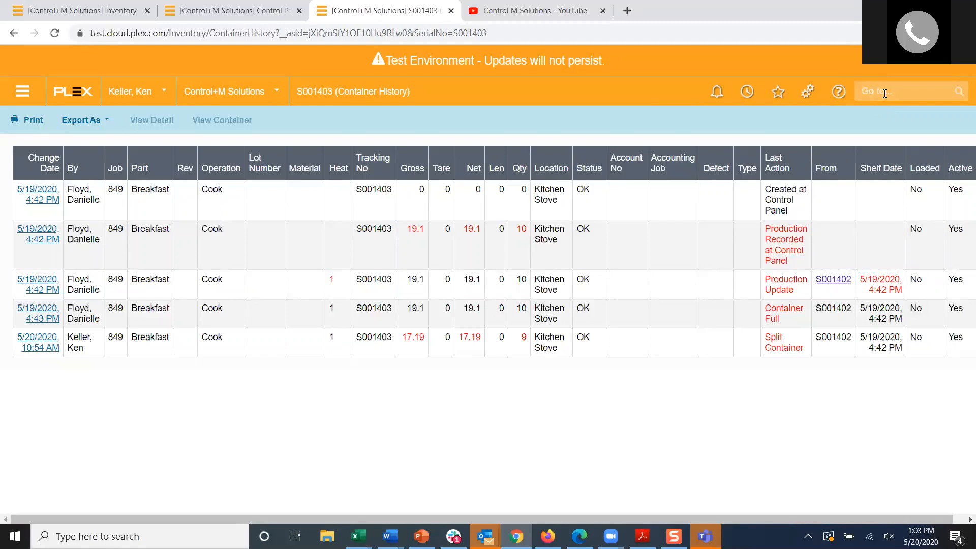
Step: Return to the detail record of container S001403 and set its Container Status to Defective
left_click(14, 32)
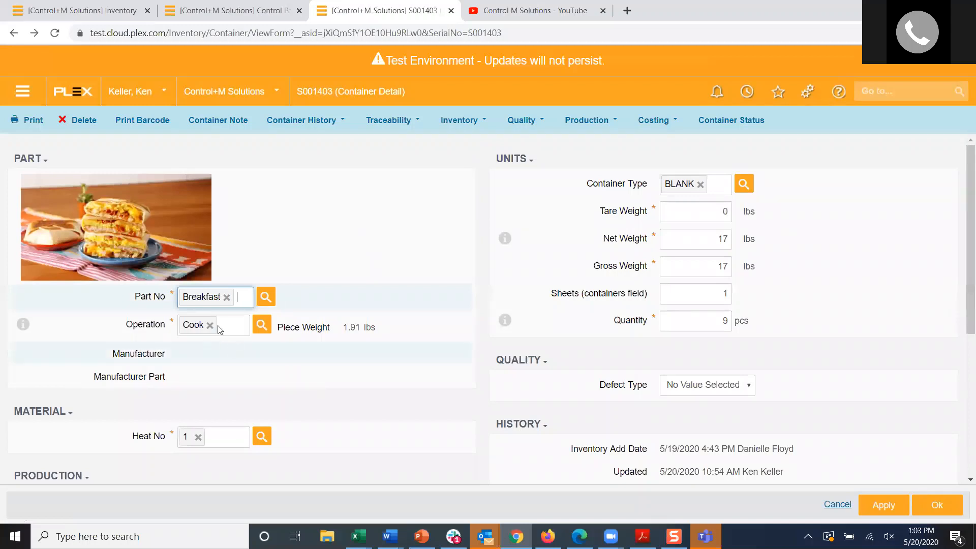
scroll(283, 381, "down", 5)
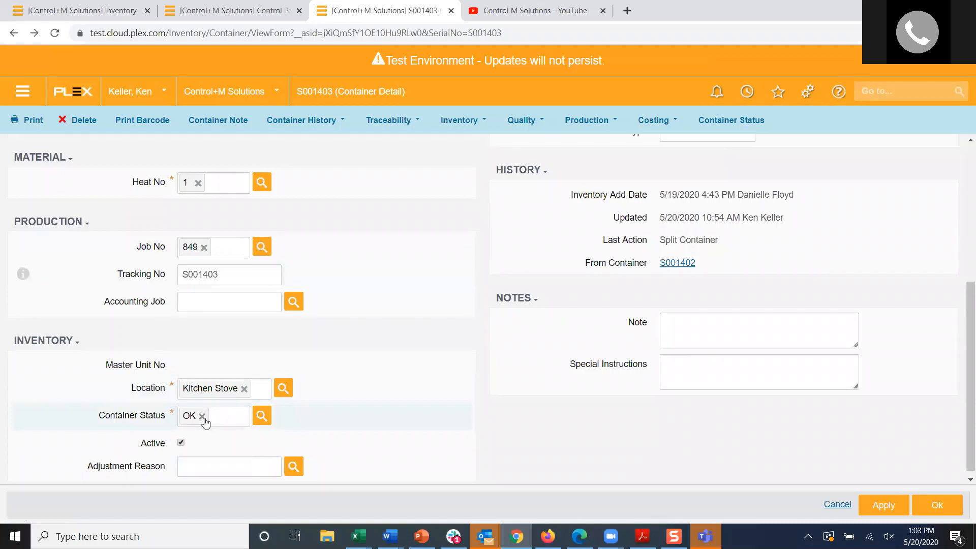
left_click(202, 417)
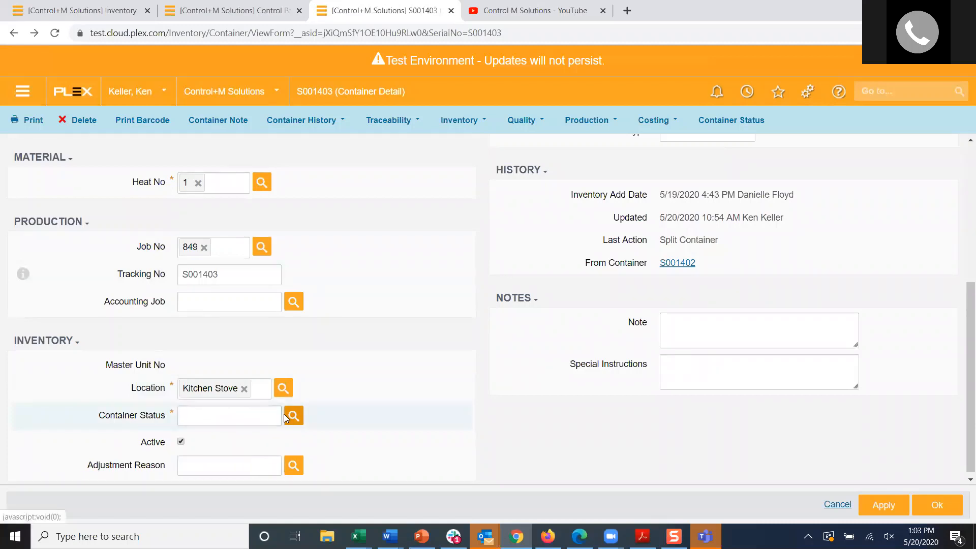
left_click(292, 414)
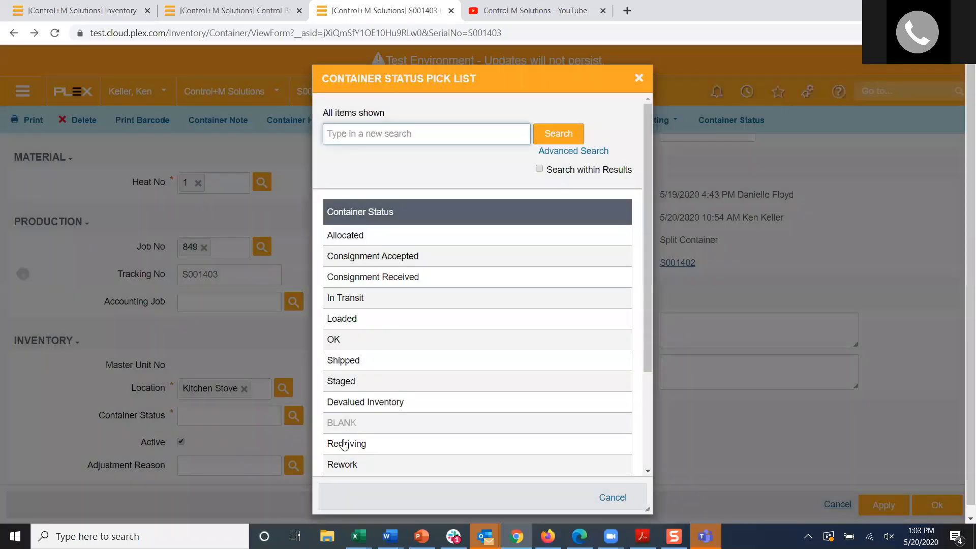
scroll(383, 382, "down", 1)
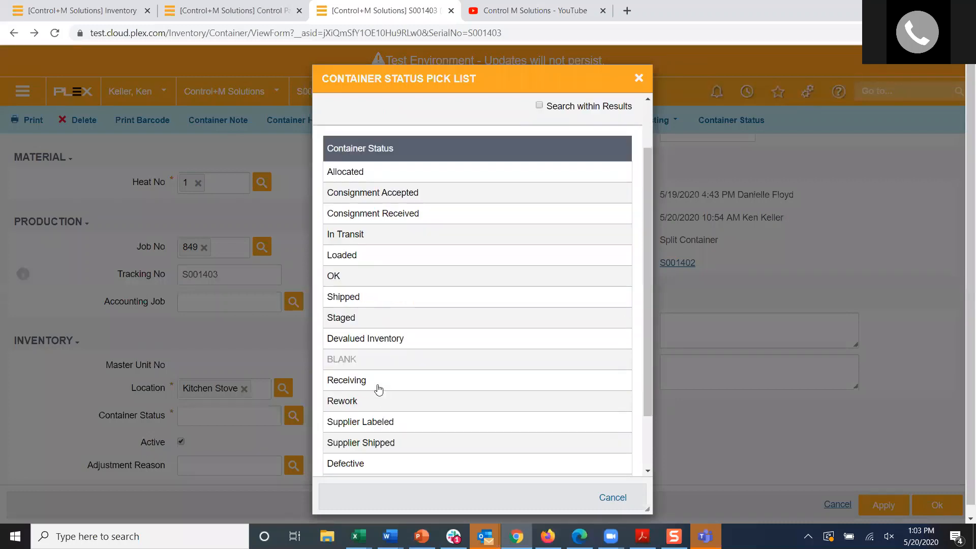
left_click(352, 464)
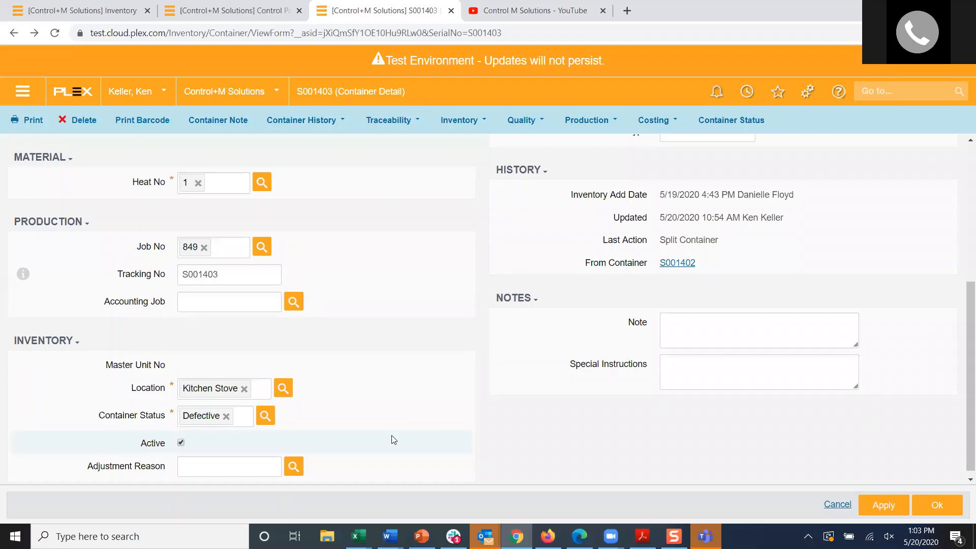
Step: Look over the other fields of the S001403 record and try to save it with the Defective status
scroll(434, 356, "up", 1)
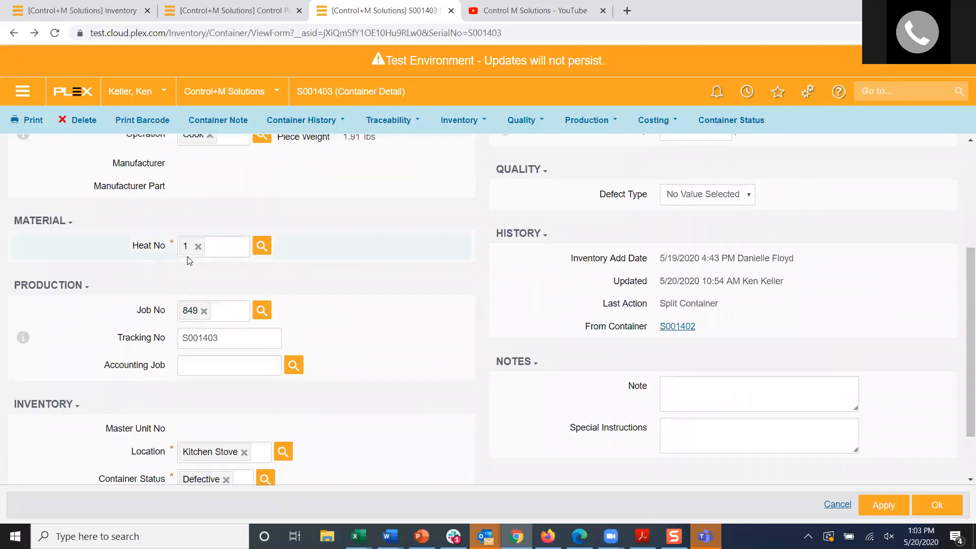
scroll(250, 265, "up", 1)
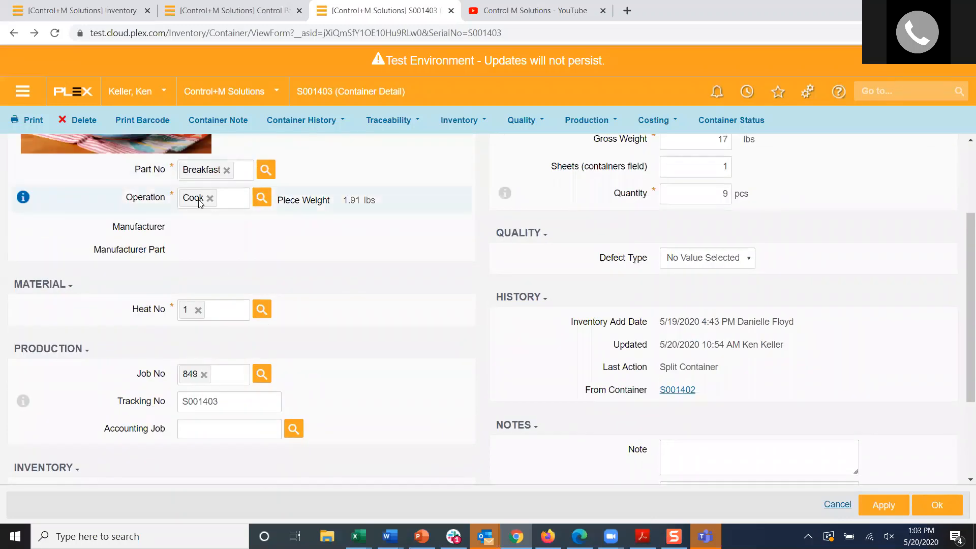
scroll(564, 295, "up", 2)
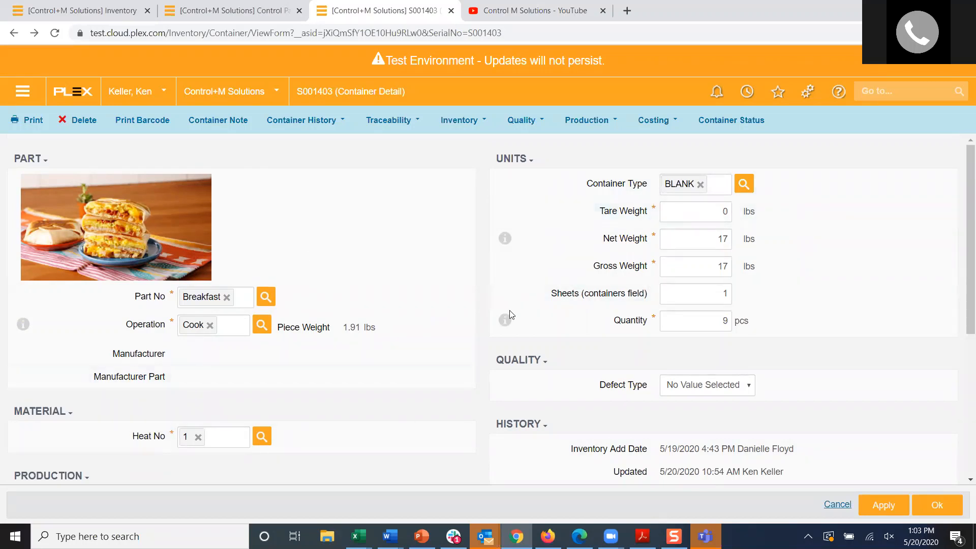
scroll(285, 403, "down", 4)
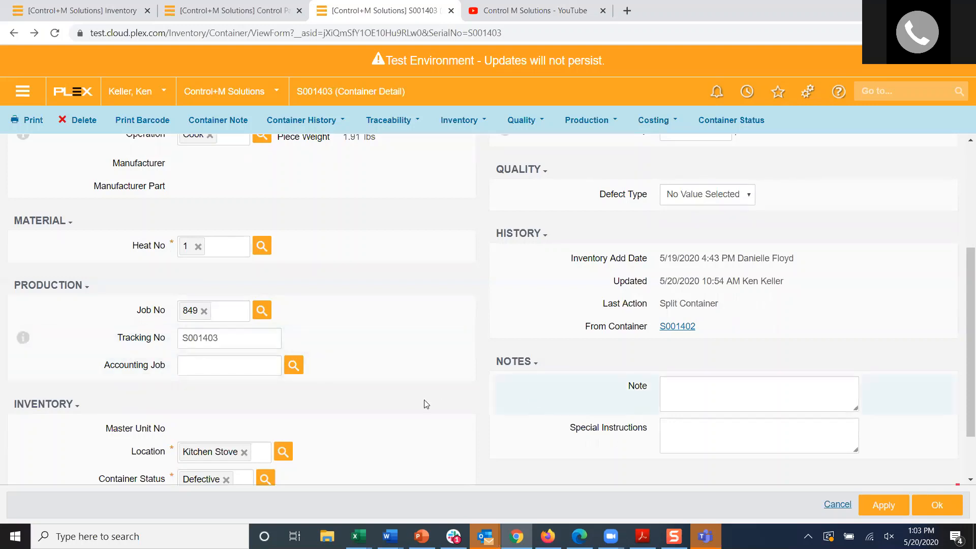
scroll(414, 405, "down", 1)
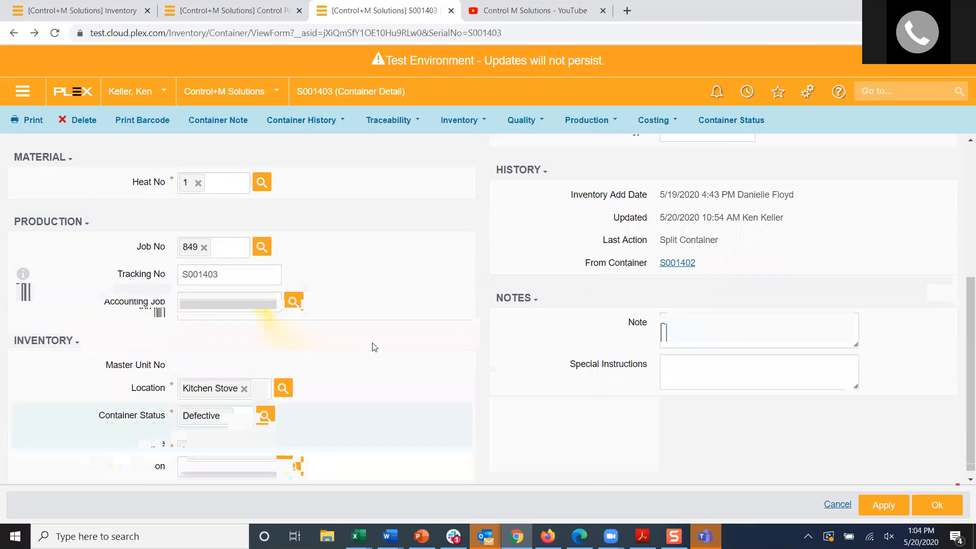
scroll(372, 341, "up", 4)
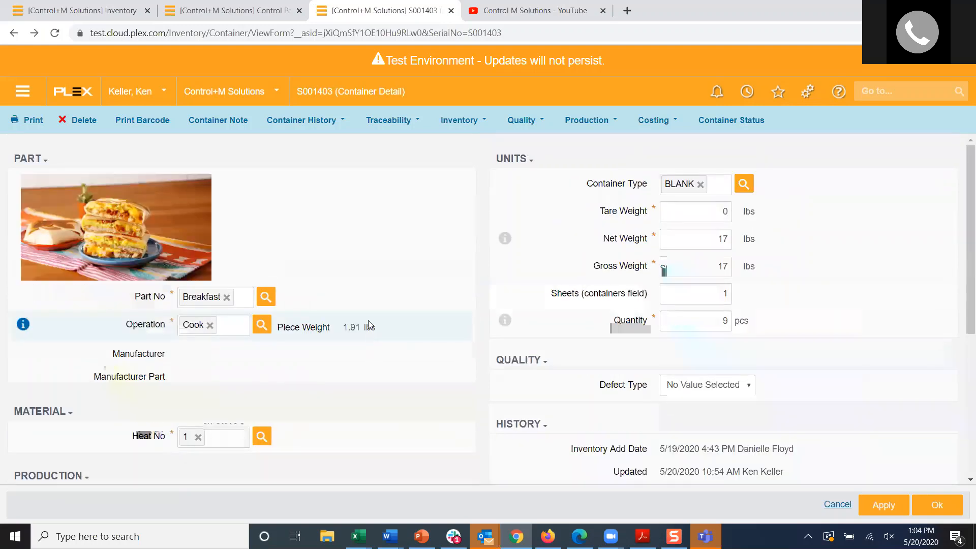
scroll(331, 366, "down", 4)
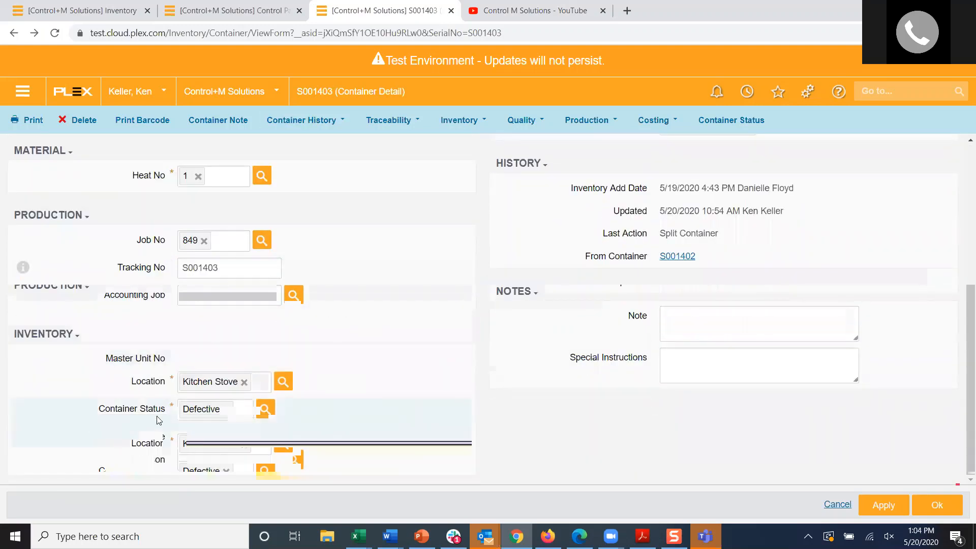
left_click(936, 505)
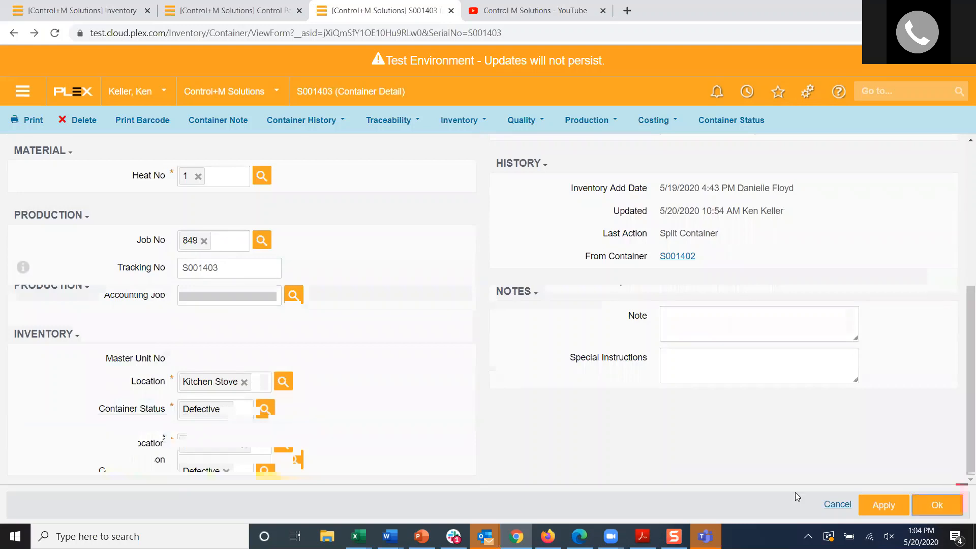
Step: Set the Defect Type of container S001403 to Inspection Bad and save the record
left_click(732, 430)
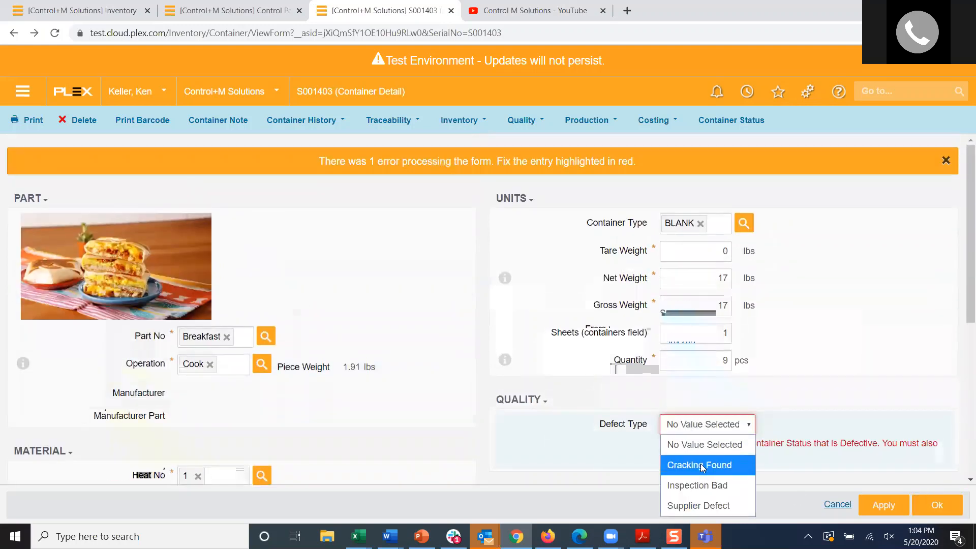
left_click(697, 484)
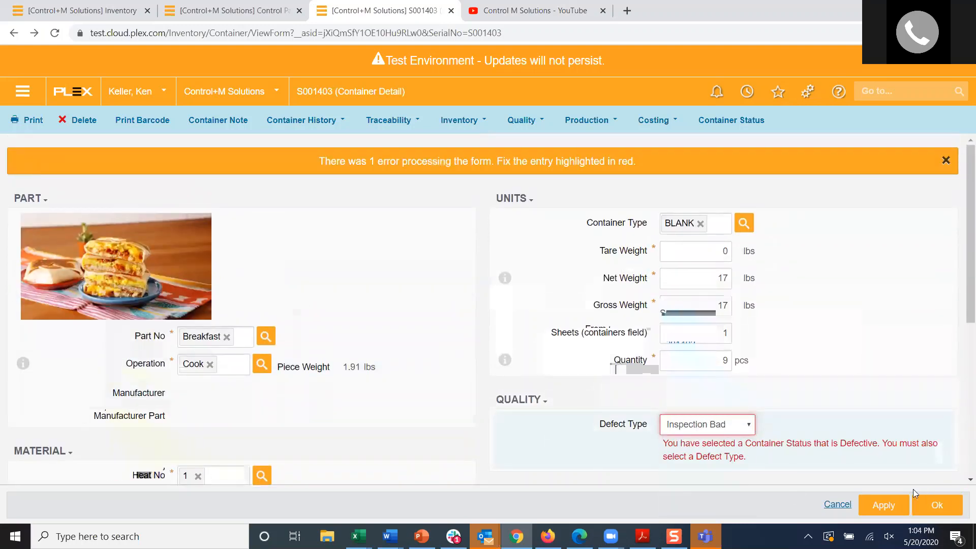
left_click(935, 506)
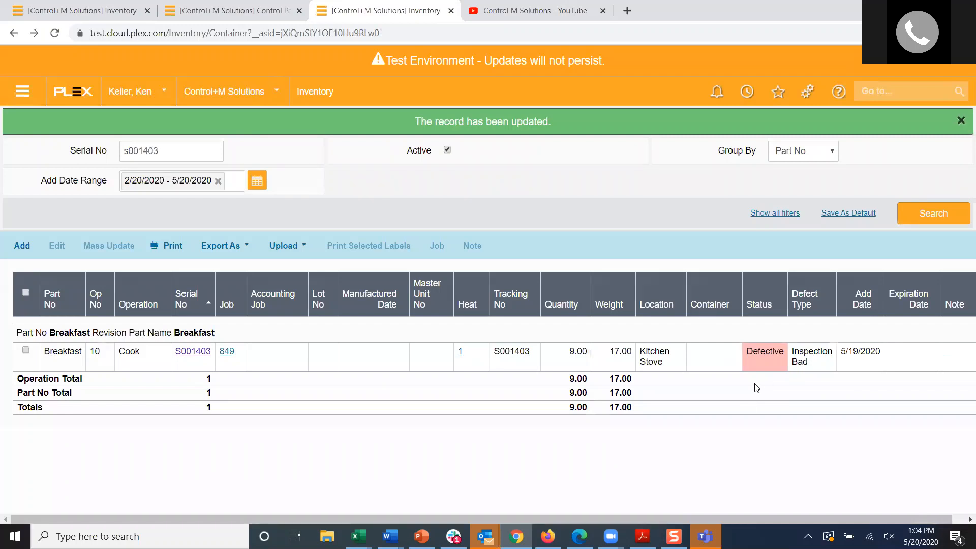
left_click(883, 95)
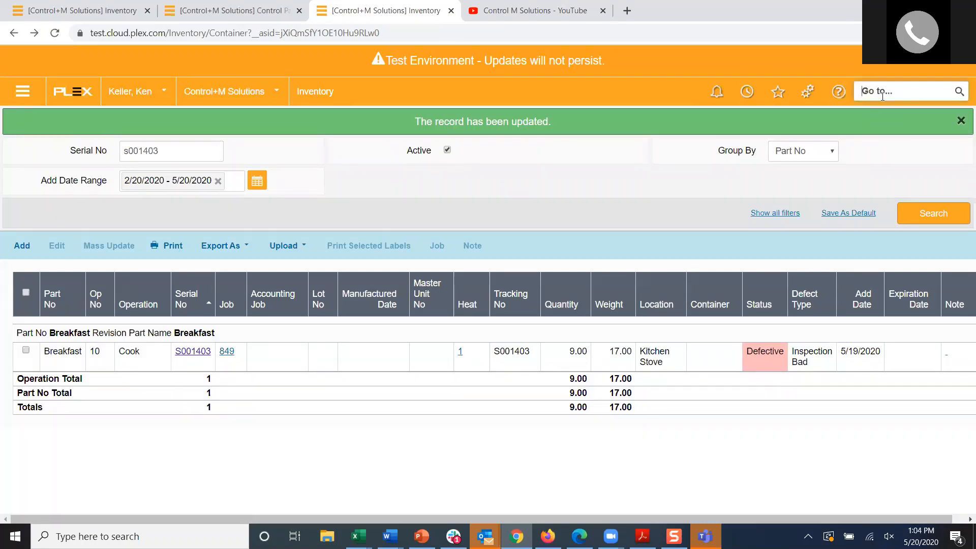
left_click(236, 19)
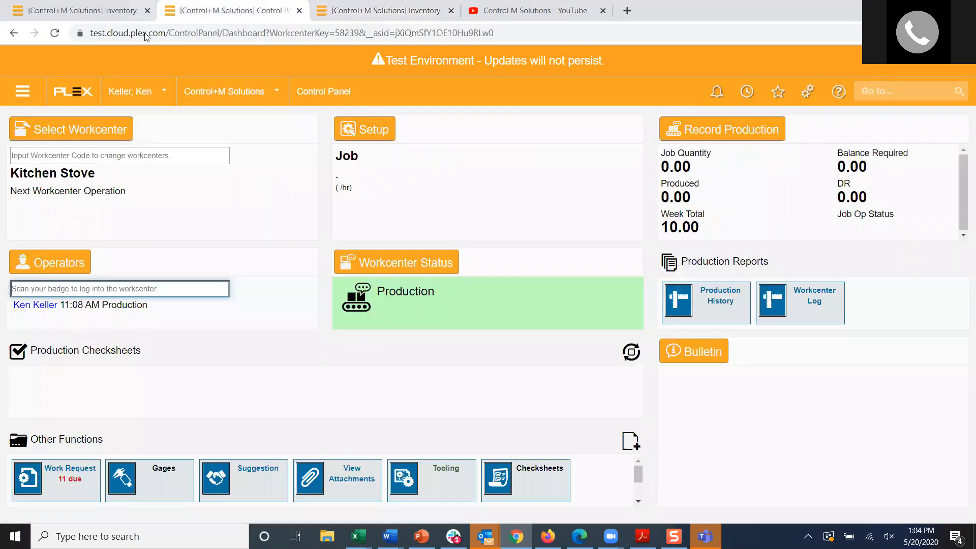
left_click(109, 13)
type("rejec")
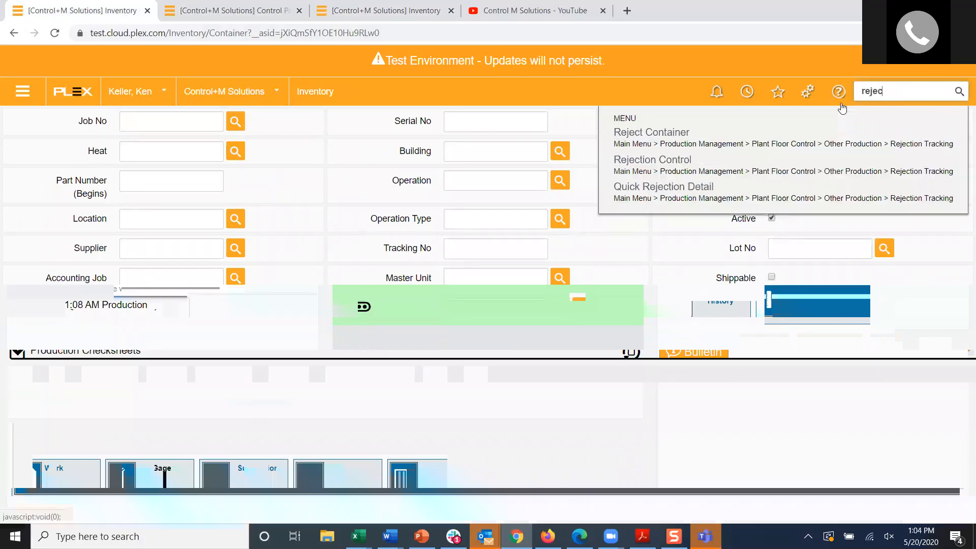
left_click(663, 159)
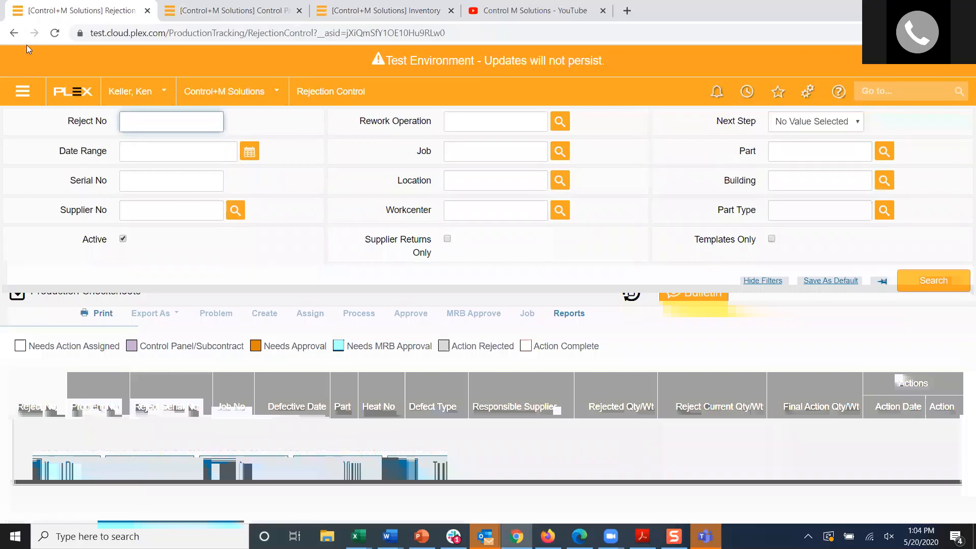
left_click(14, 33)
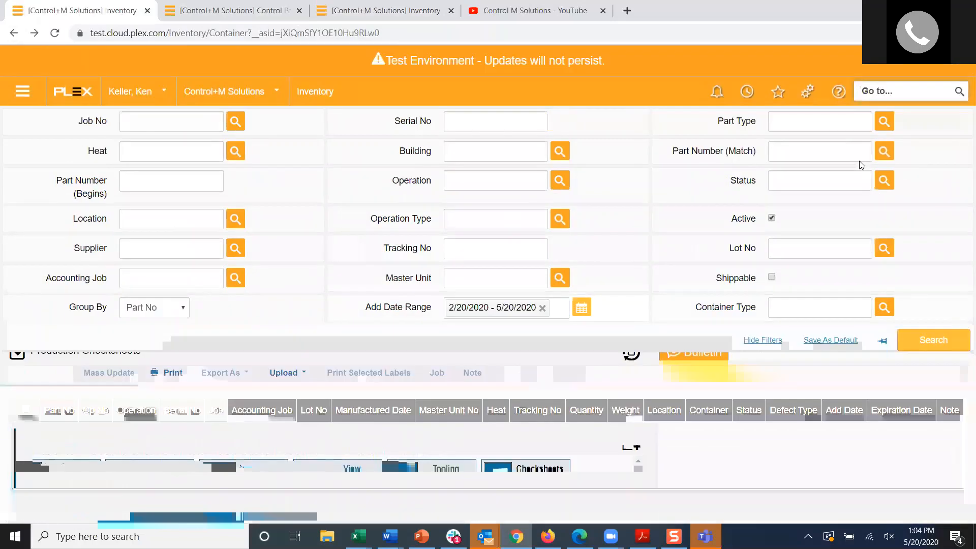
Step: Search the menu for "rejec" and open the Reject Container page under Rejection Tracking
left_click(867, 91)
type("rejec")
key("Return")
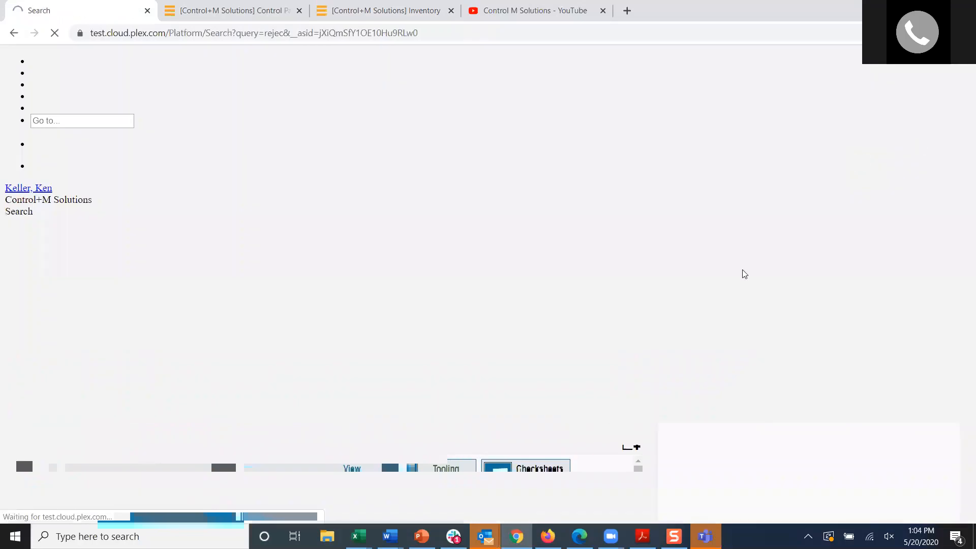
left_click(503, 153)
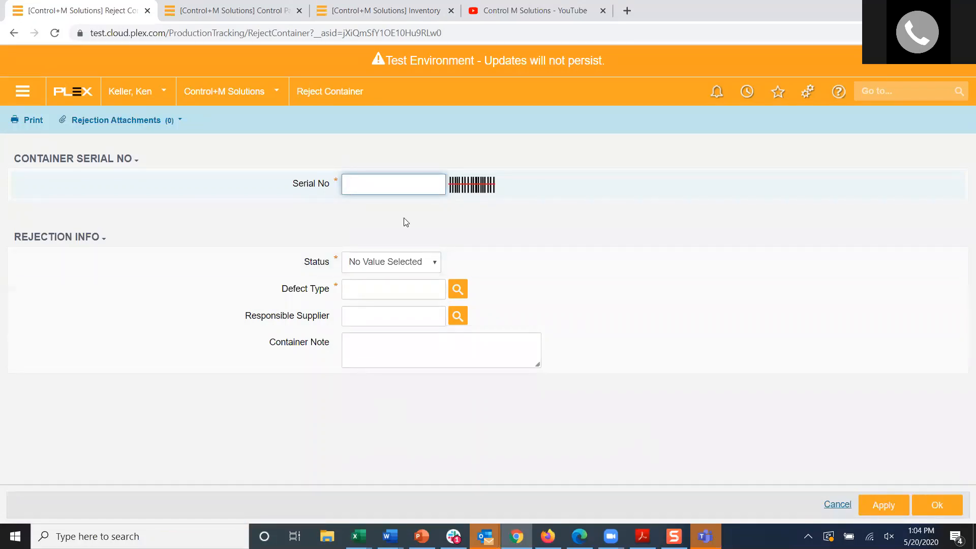
Step: Enter container serial number s001411 for rejection and set its Status to Defective
type("s00")
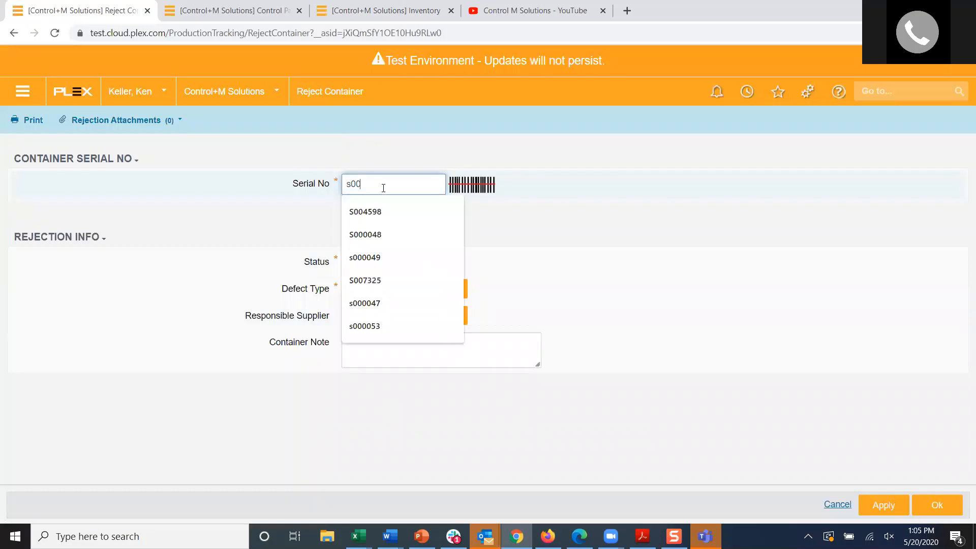
type("14")
left_click(363, 303)
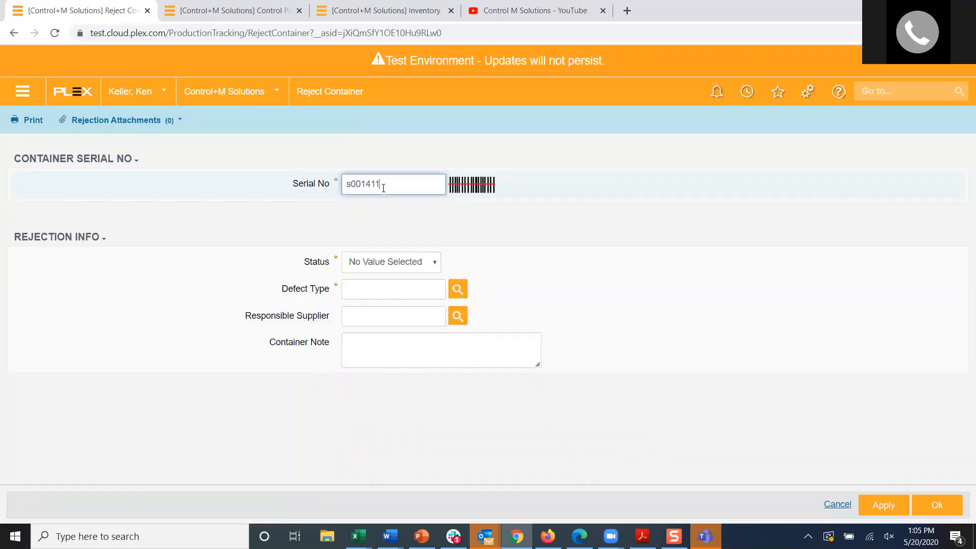
left_click(401, 261)
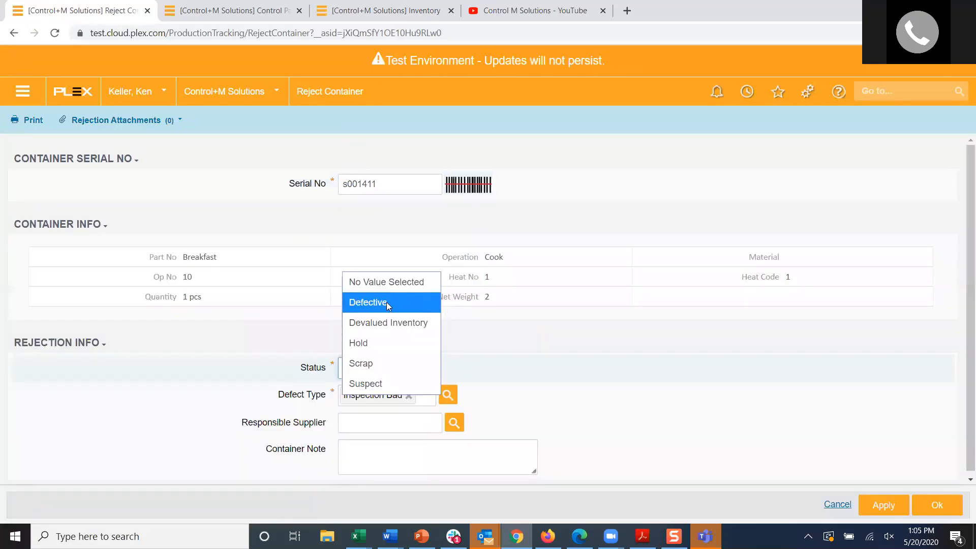
left_click(387, 302)
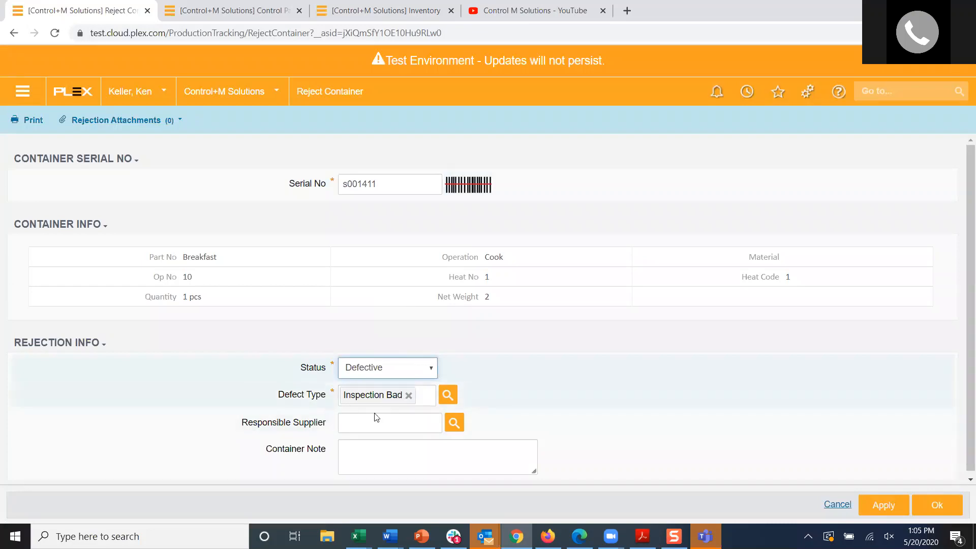
Step: Add the Container Note "Reject conta" and submit the rejection of container s001411
left_click(380, 460)
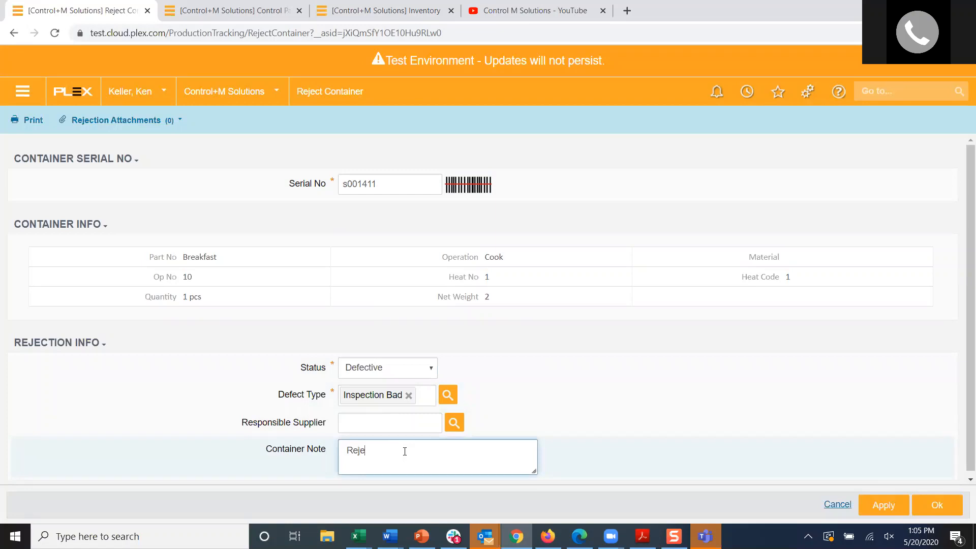
type("Reject container")
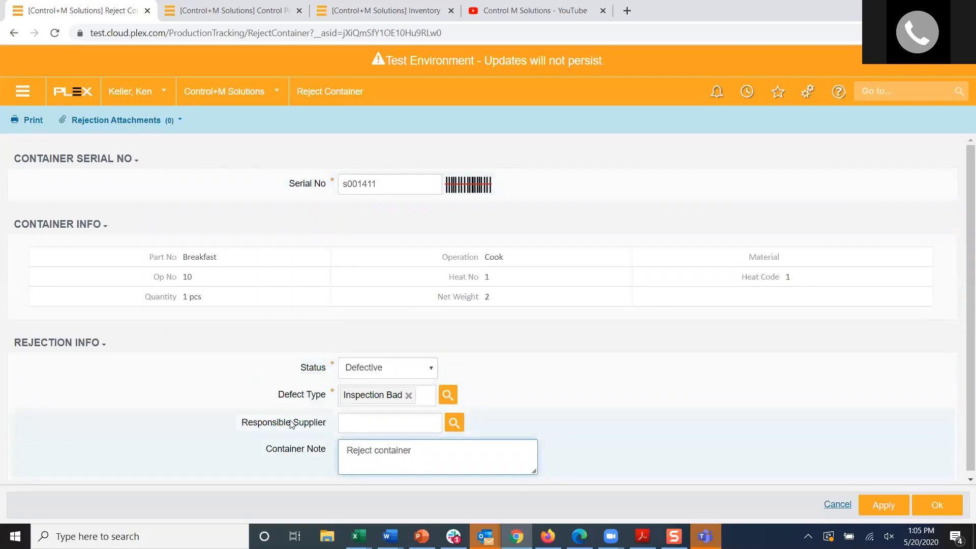
left_click(936, 505)
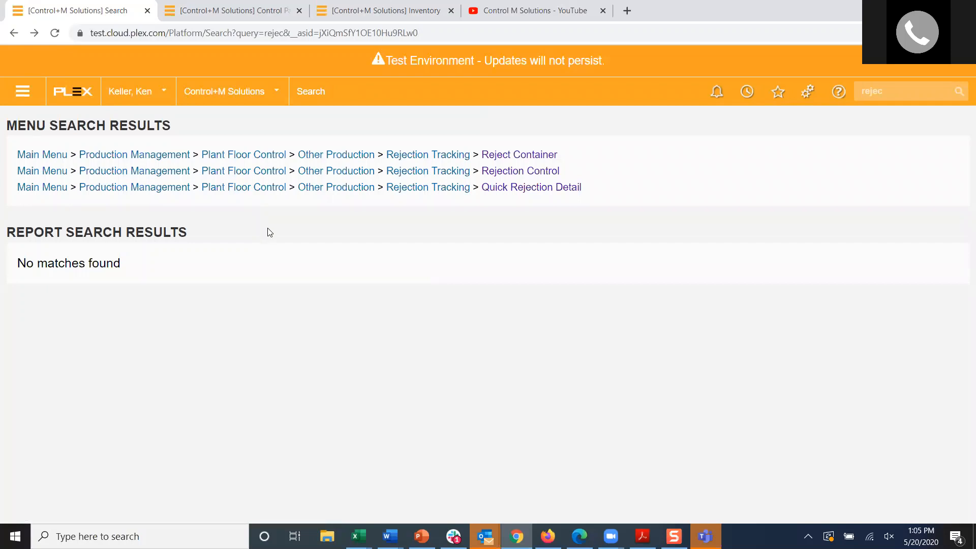
Step: Open the Rejection Control page, list the active rejections and locate container S001403
left_click(508, 172)
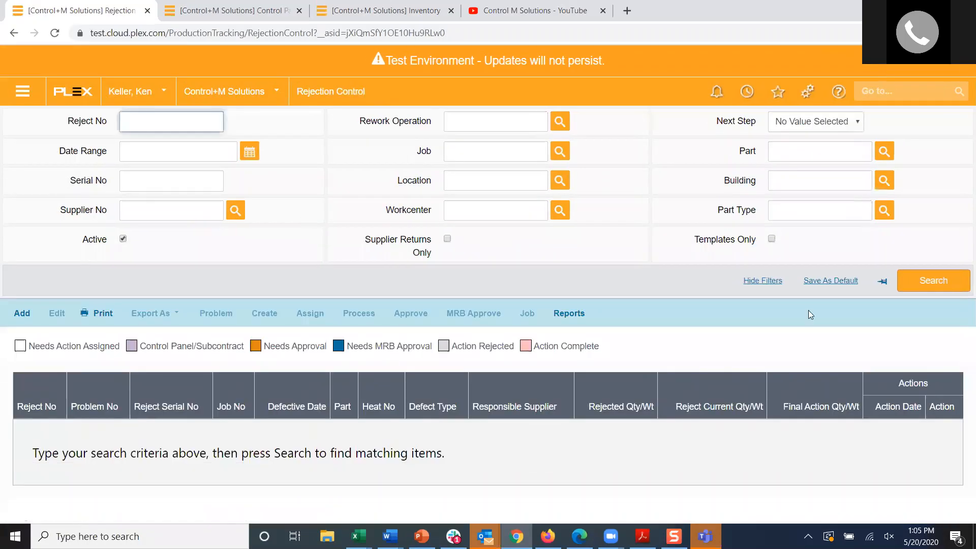
left_click(935, 283)
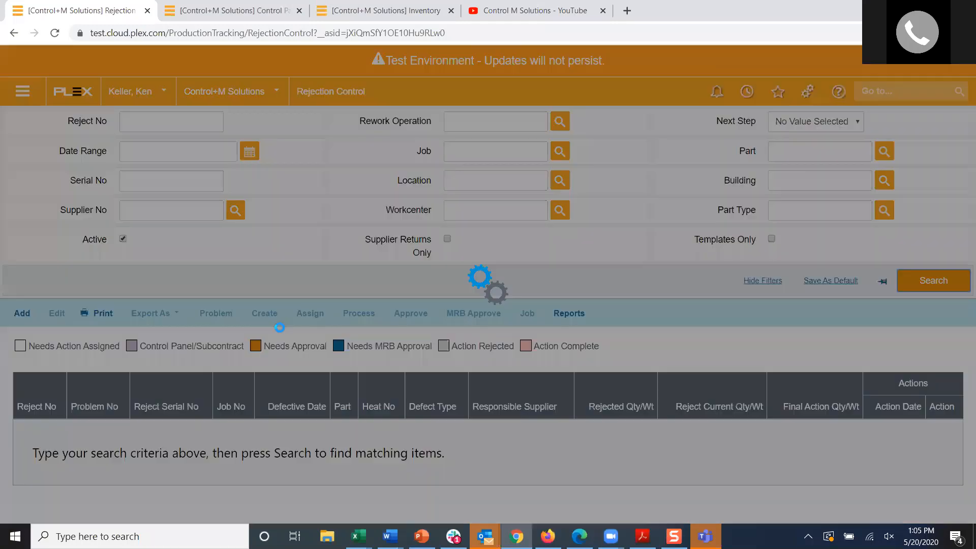
scroll(280, 327, "down", 5)
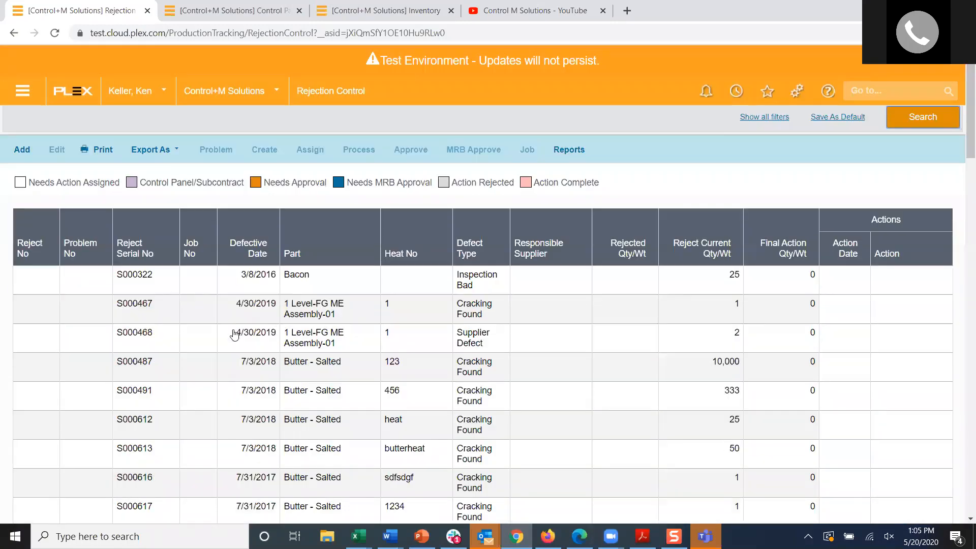
scroll(234, 333, "down", 9)
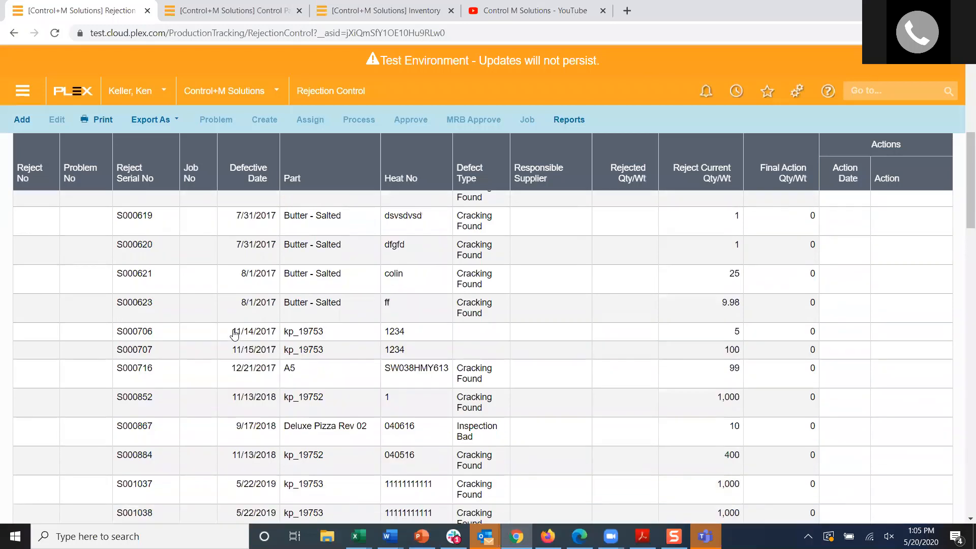
scroll(234, 334, "down", 10)
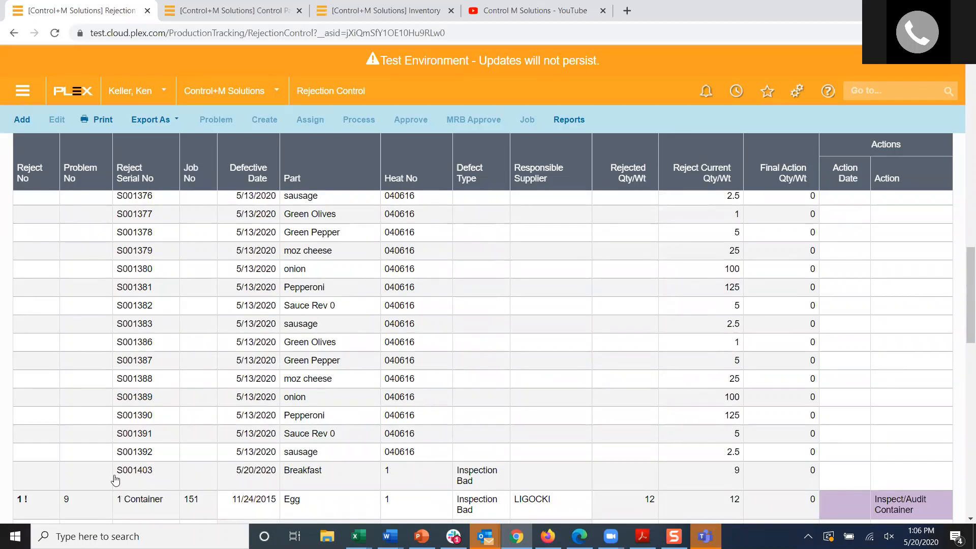
Step: Create a rejection job for container S001403, keeping status Defective, Defect Type Inspection Bad and Return to Operation Cook, and submit it
left_click(135, 479)
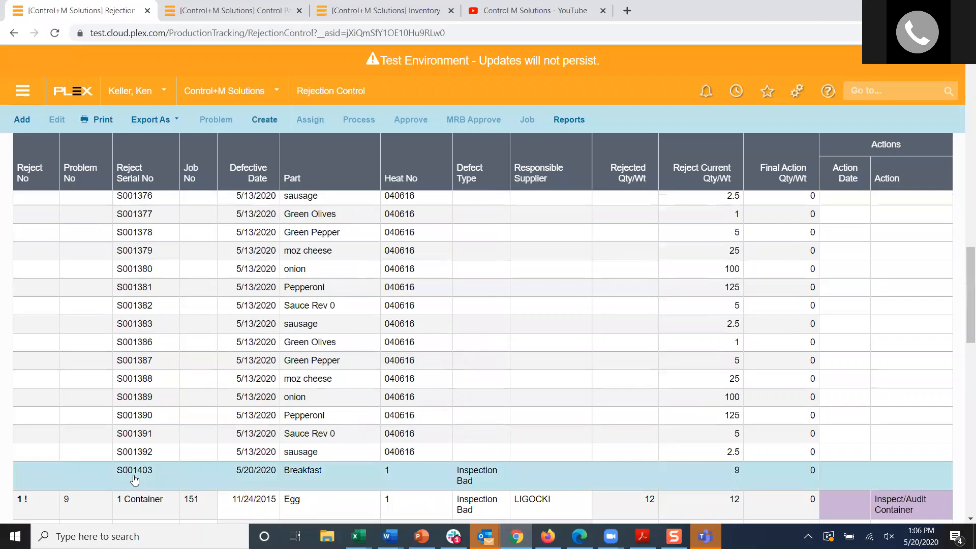
left_click(264, 119)
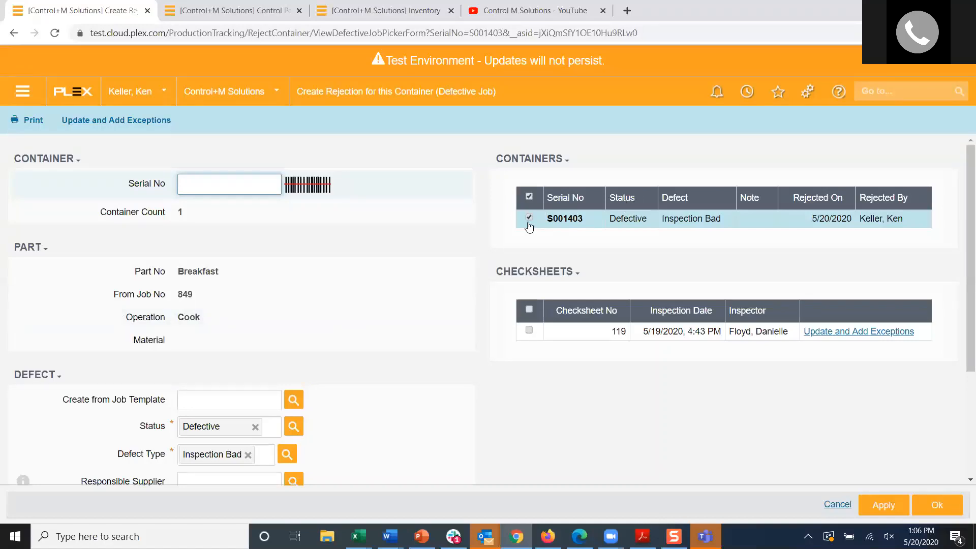
scroll(172, 293, "down", 2)
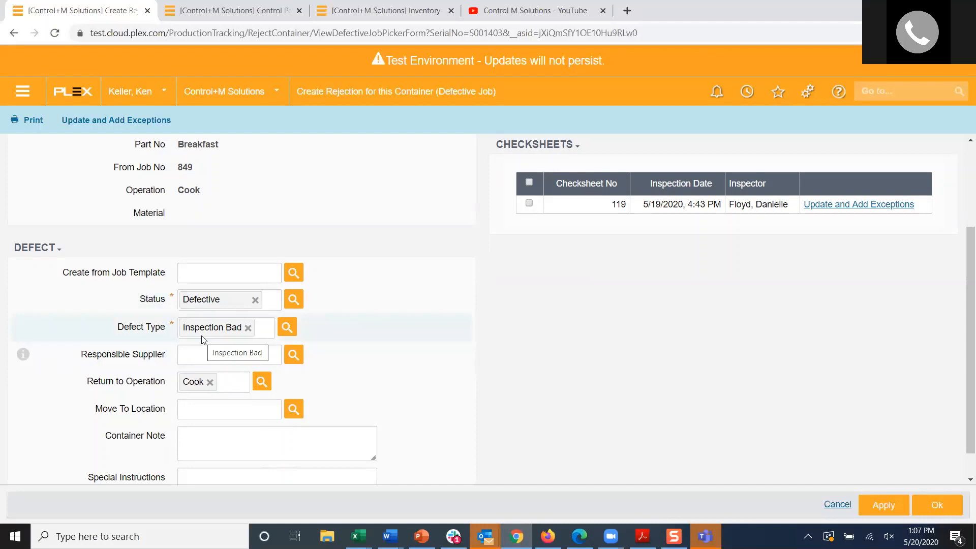
scroll(206, 399, "down", 1)
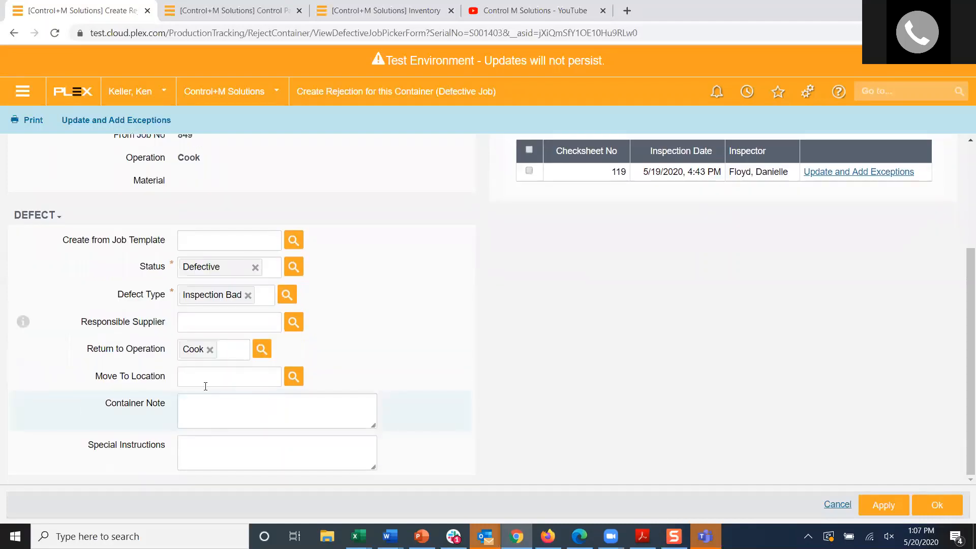
left_click(213, 449)
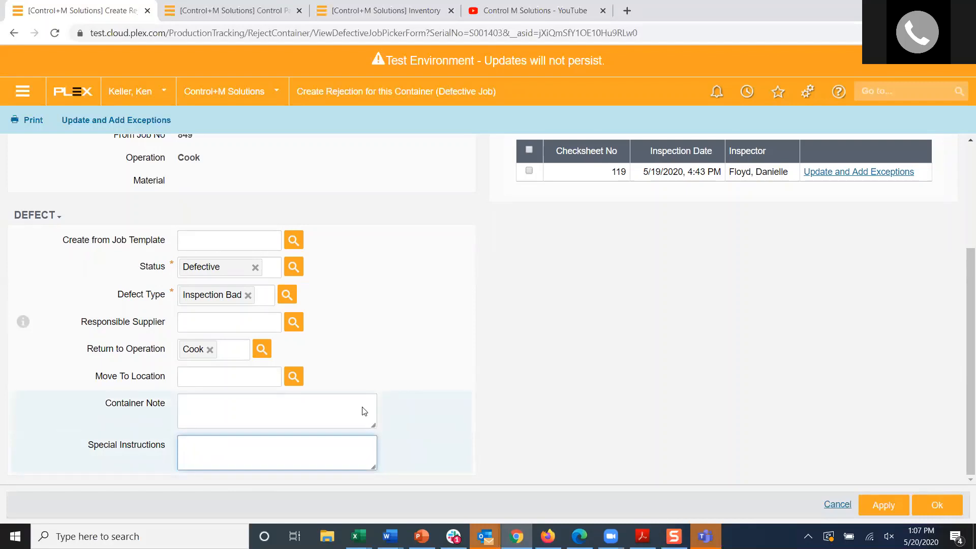
scroll(483, 319, "up", 5)
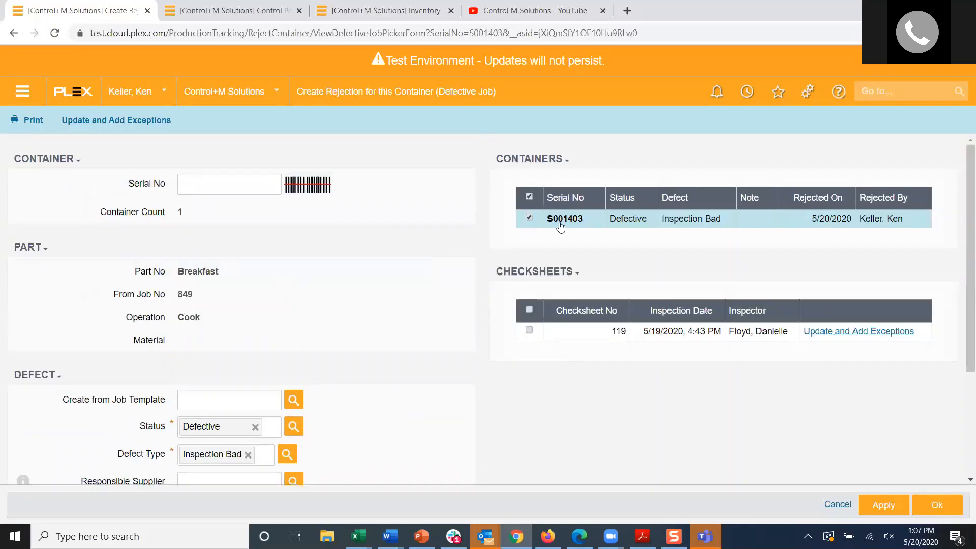
left_click(937, 505)
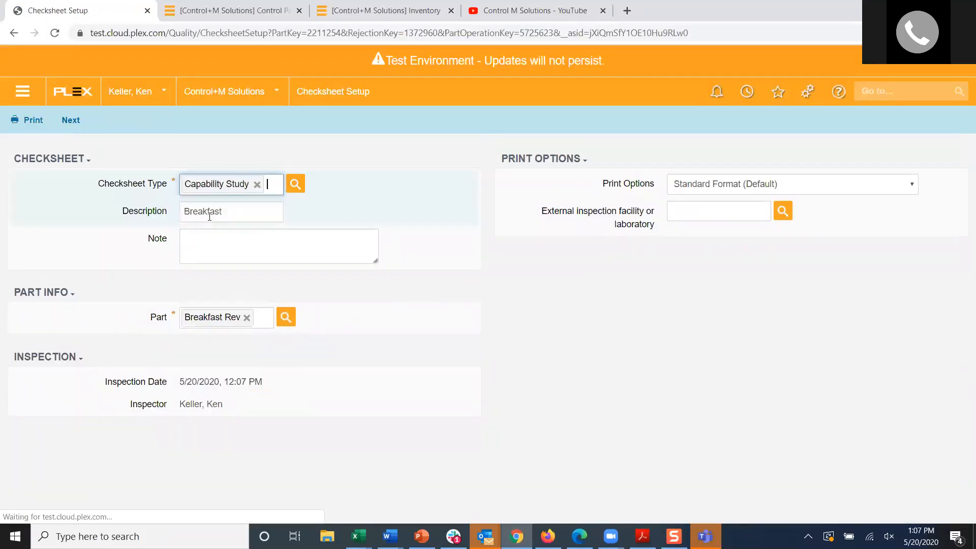
Step: Go back to the Rejection Control list and open the action assignment for Reject No 44, job 851
left_click(13, 33)
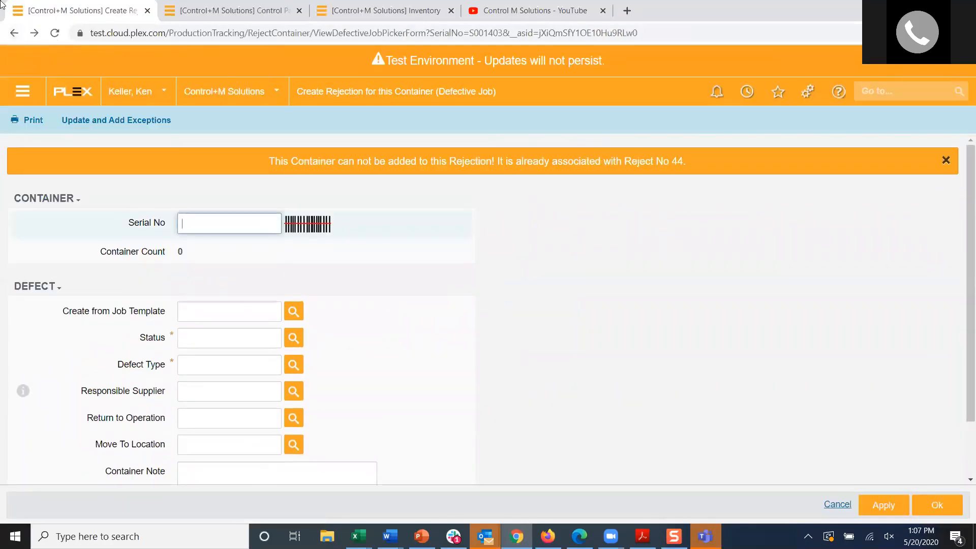
left_click(13, 34)
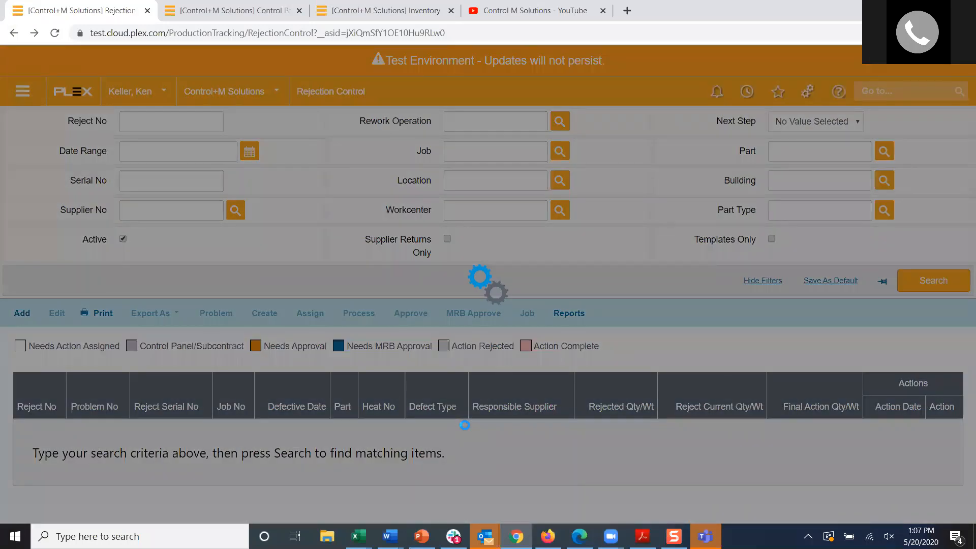
scroll(170, 410, "down", 15)
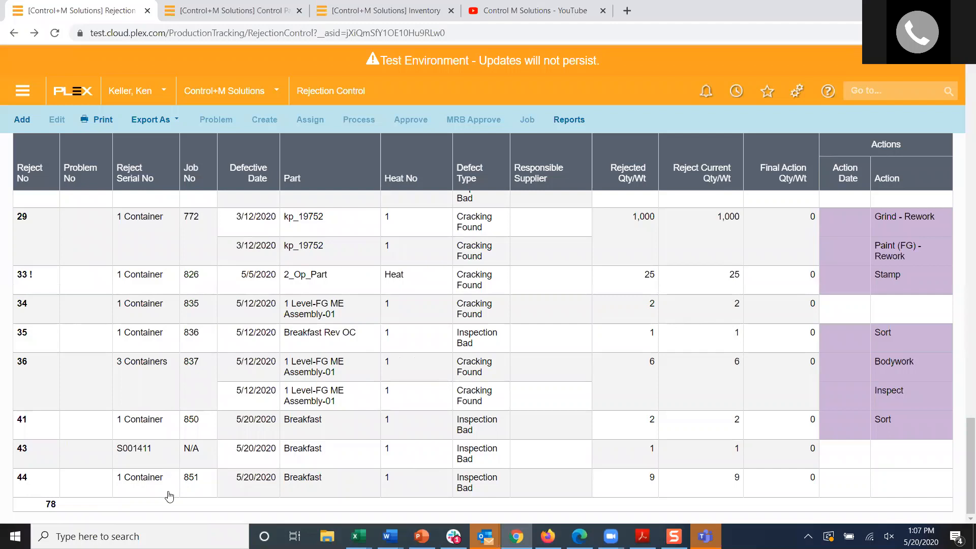
left_click(197, 486)
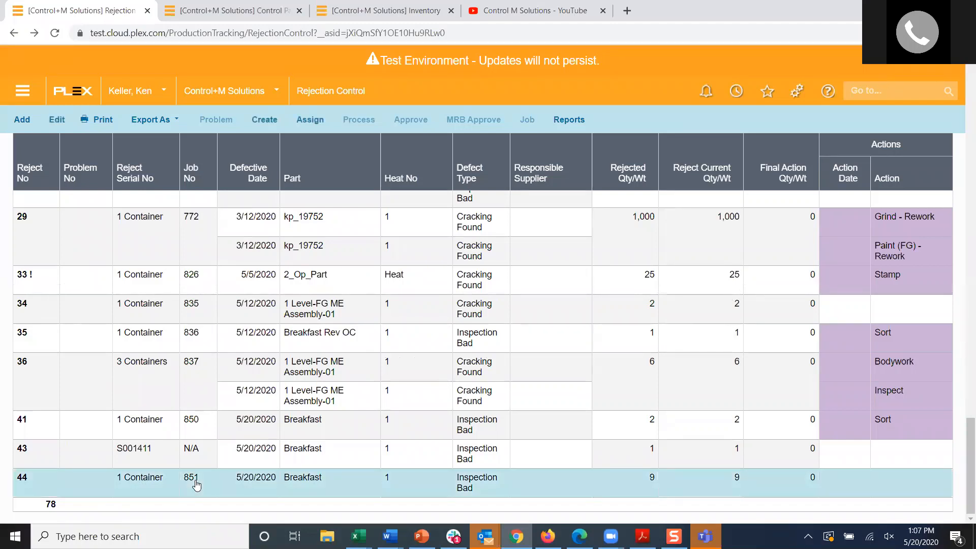
left_click(311, 120)
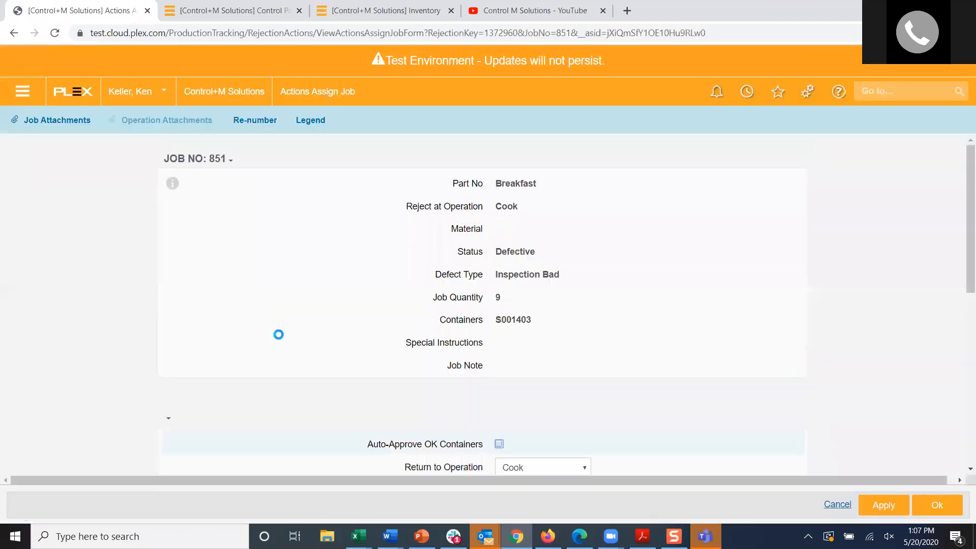
Step: Enable Auto-Approve OK Containers for job 851
scroll(348, 382, "down", 4)
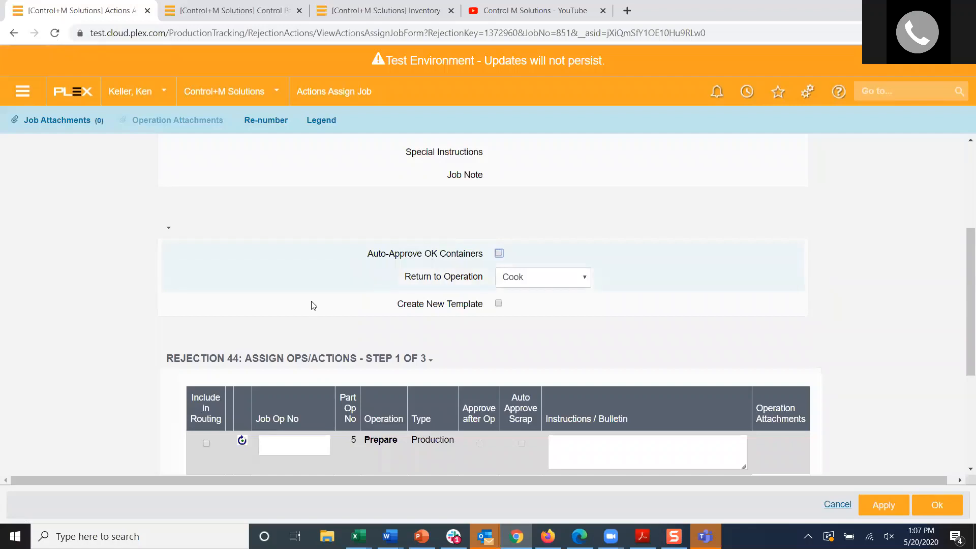
left_click(498, 254)
scroll(423, 254, "up", 3)
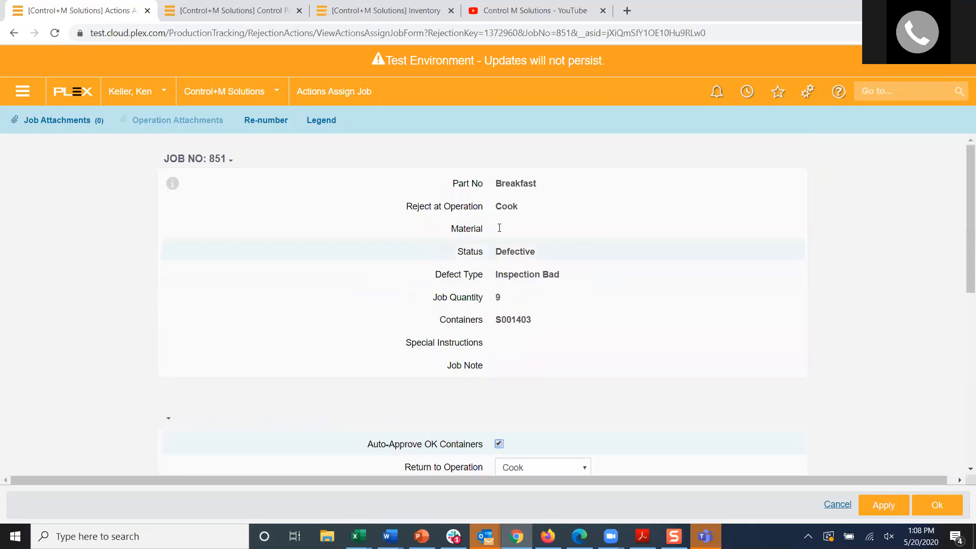
Step: Switch to the Inventory browser tab, search the menu for "process r" and open the Process Routings page
left_click(379, 10)
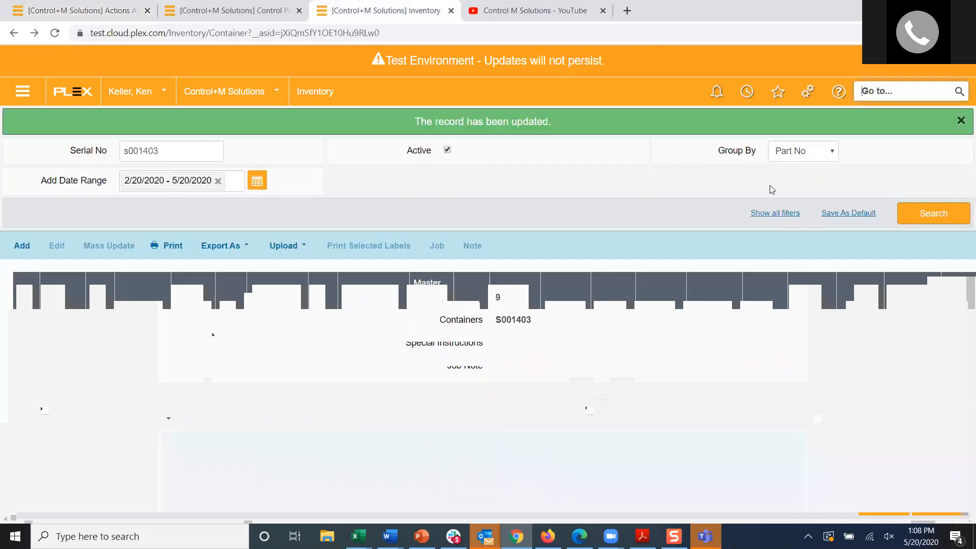
left_click(934, 214)
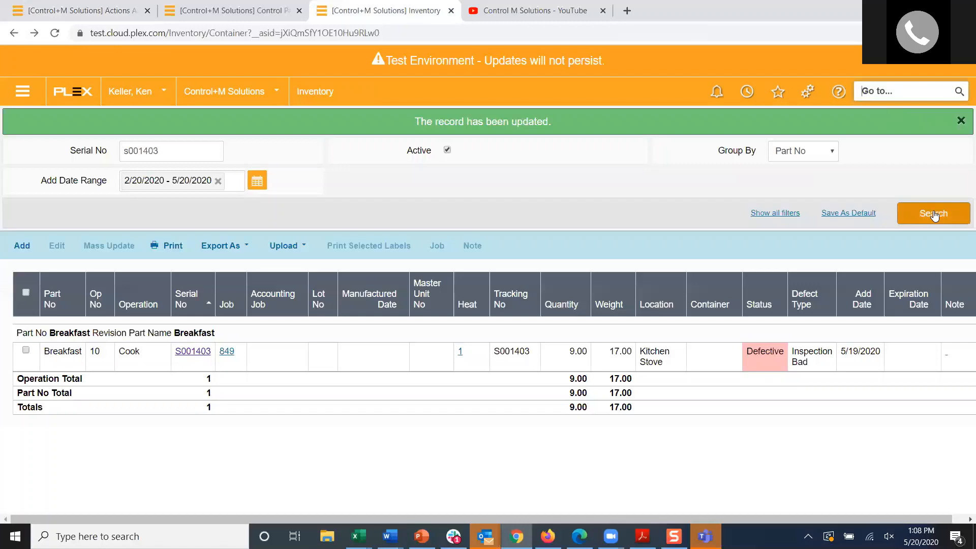
type("pro")
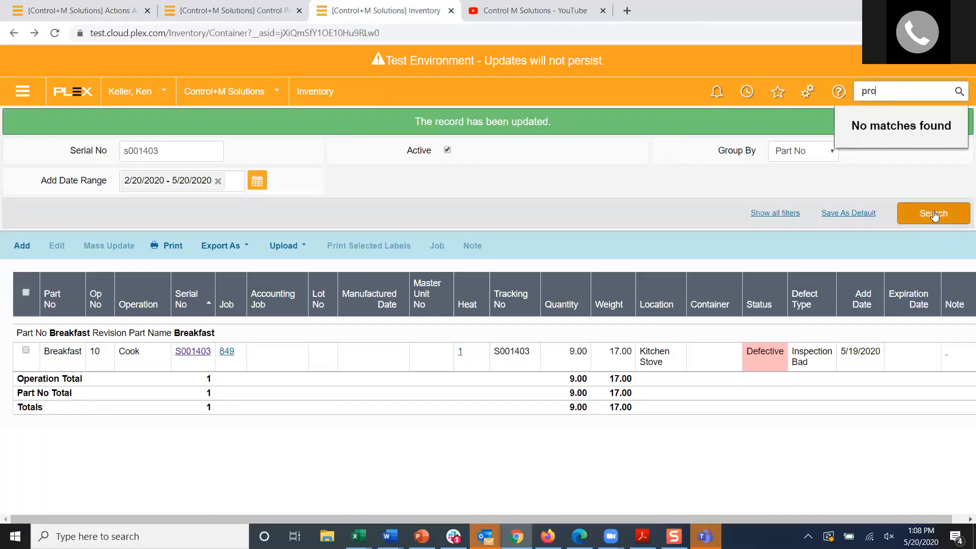
type("cess r")
key("Return")
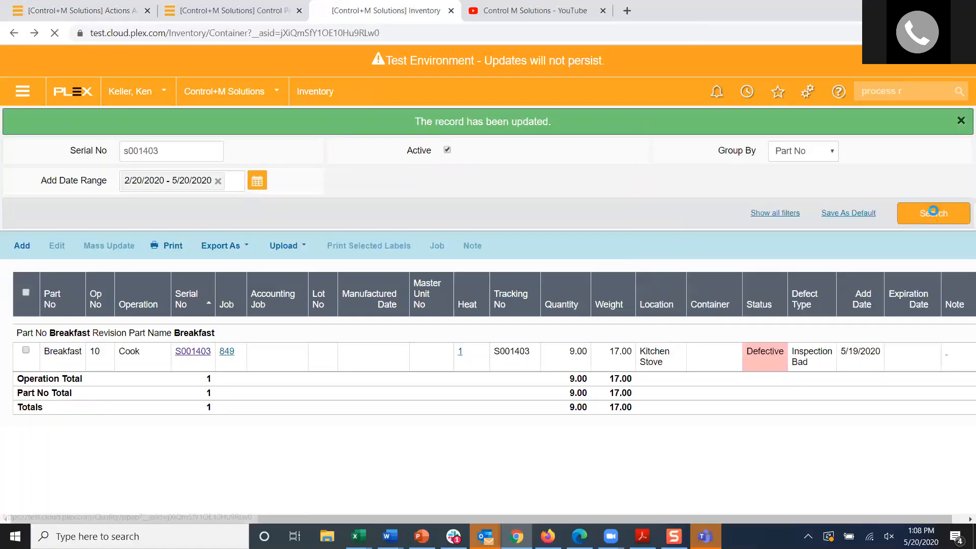
left_click(475, 155)
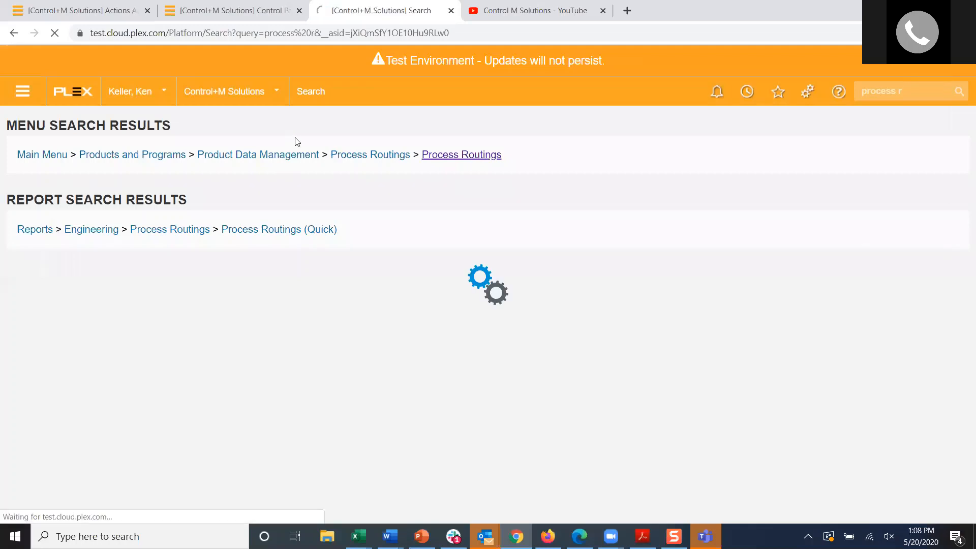
Step: Find parts matching "break", keep only the Breakfast part without a revision as the filter, and list its routing operations
type("break")
key("Tab")
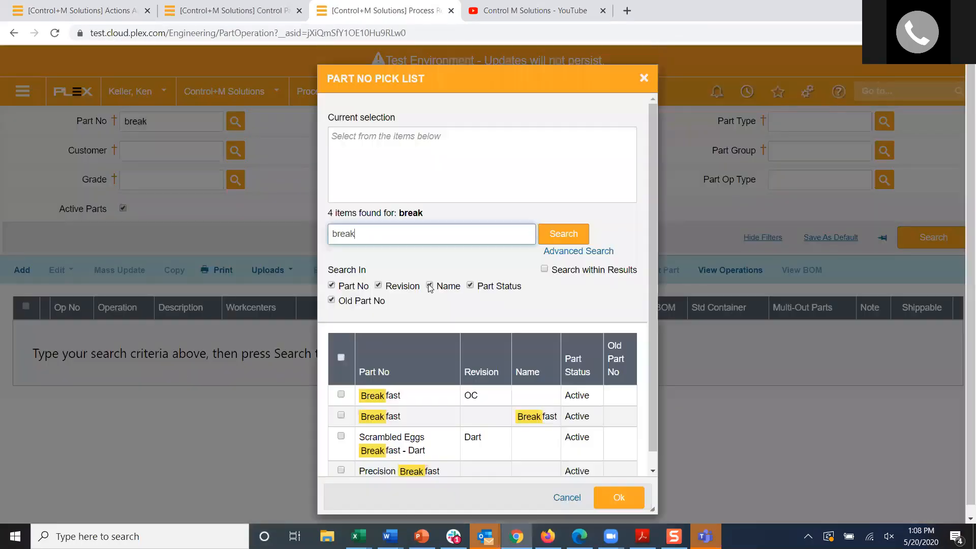
left_click(431, 400)
left_click(406, 417)
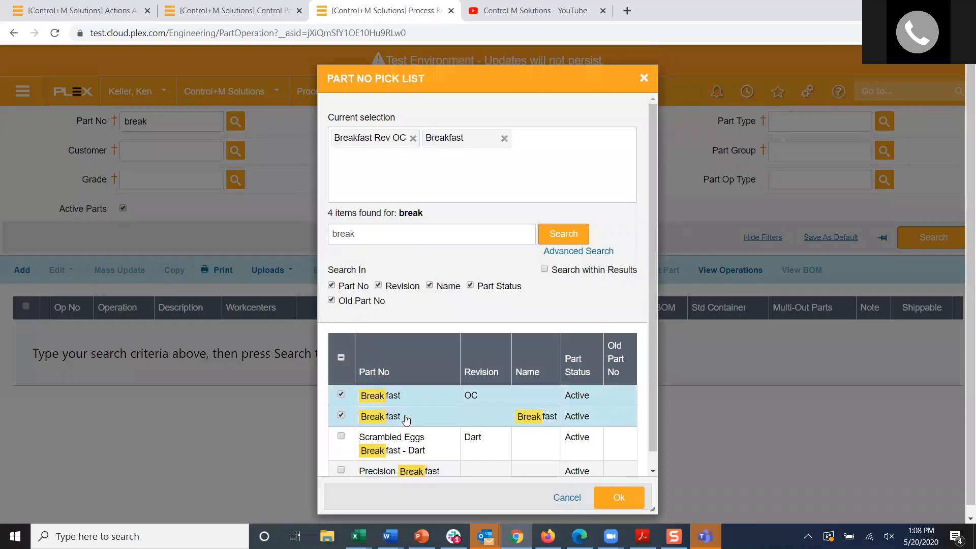
left_click(341, 393)
left_click(616, 496)
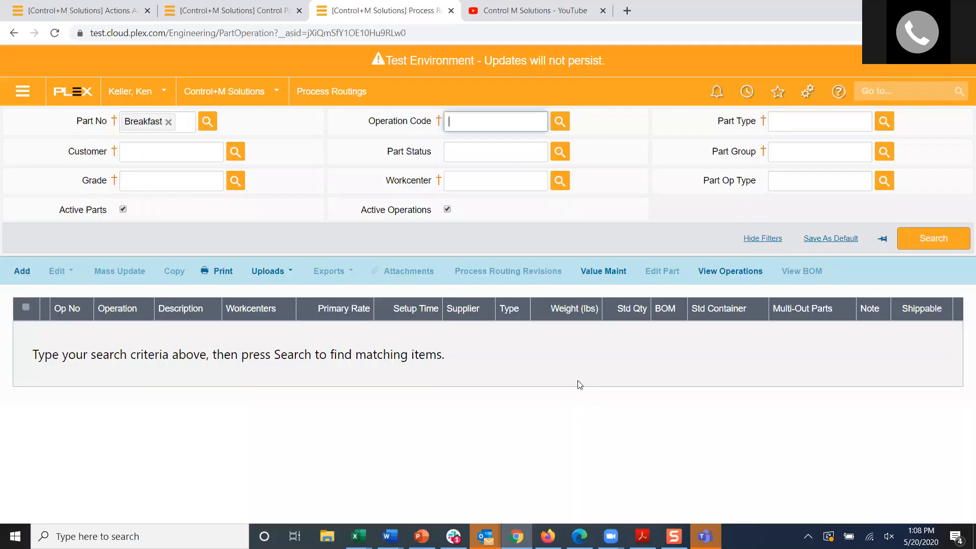
left_click(932, 235)
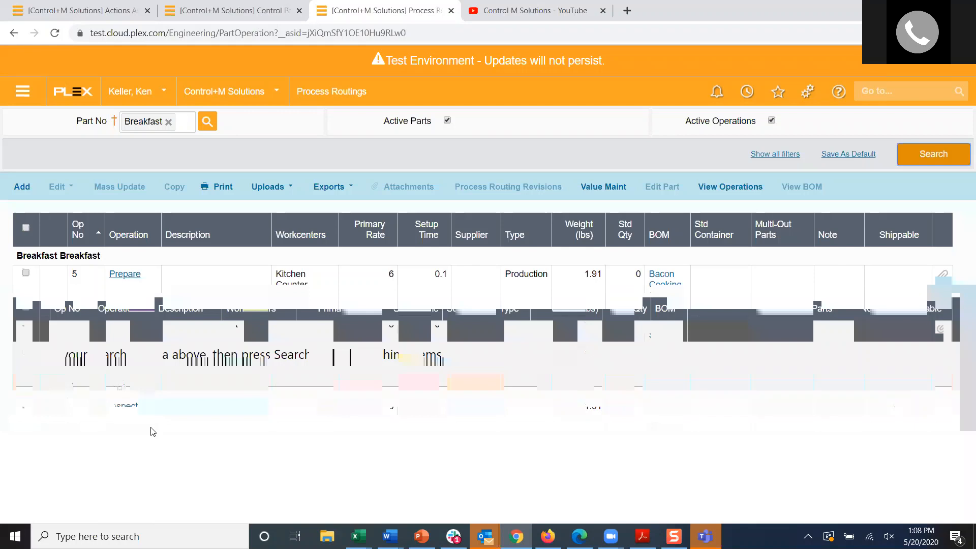
Step: View the routing details of Breakfast's Sort rework operation, and return to the Actions Assign Job page
left_click(117, 389)
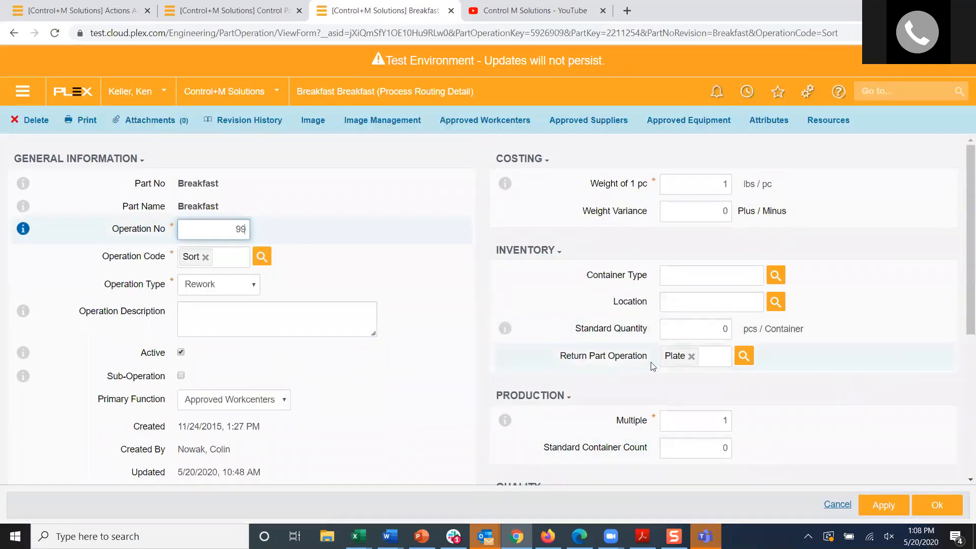
left_click(243, 11)
left_click(95, 12)
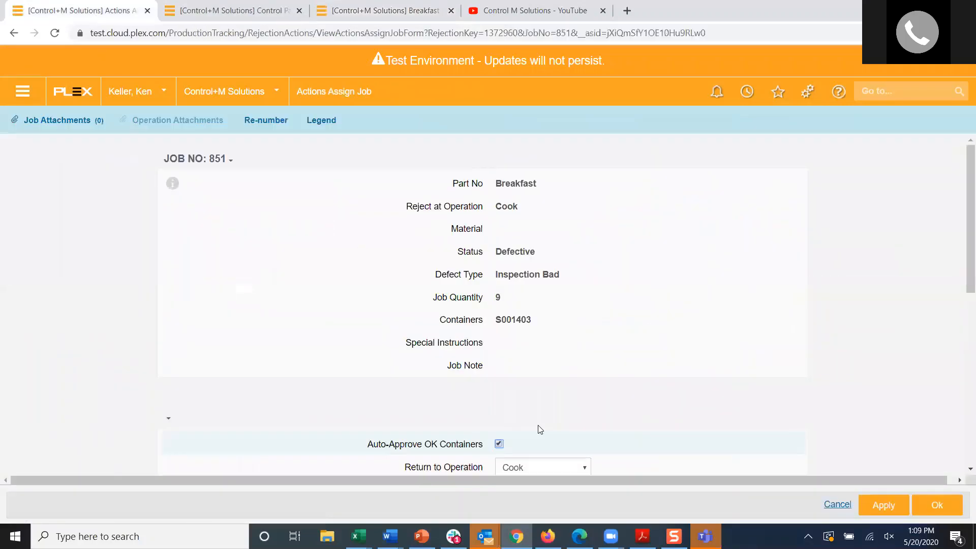
Step: Include the Sort rework operation in the rejection routing, set it to Approve after Op, and try to submit the assignment
scroll(438, 383, "down", 8)
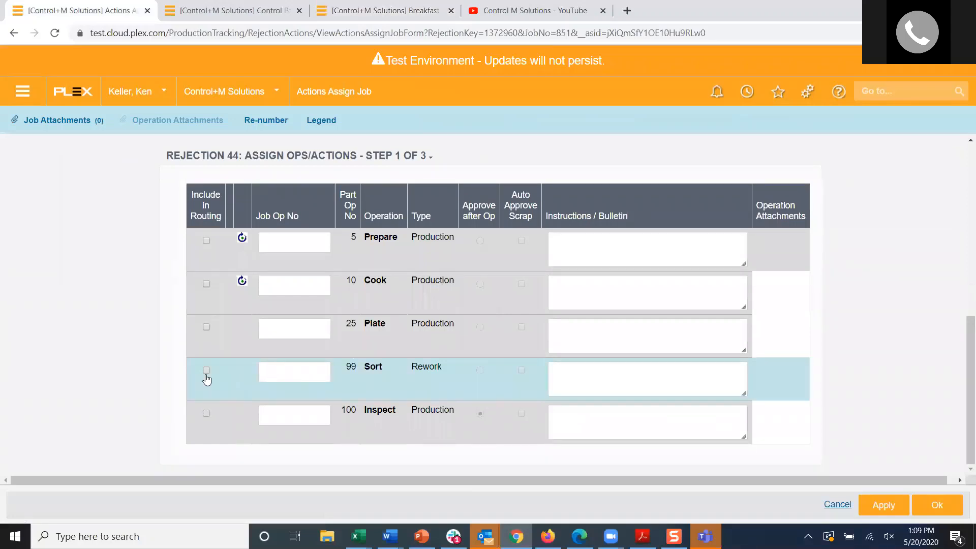
left_click(206, 371)
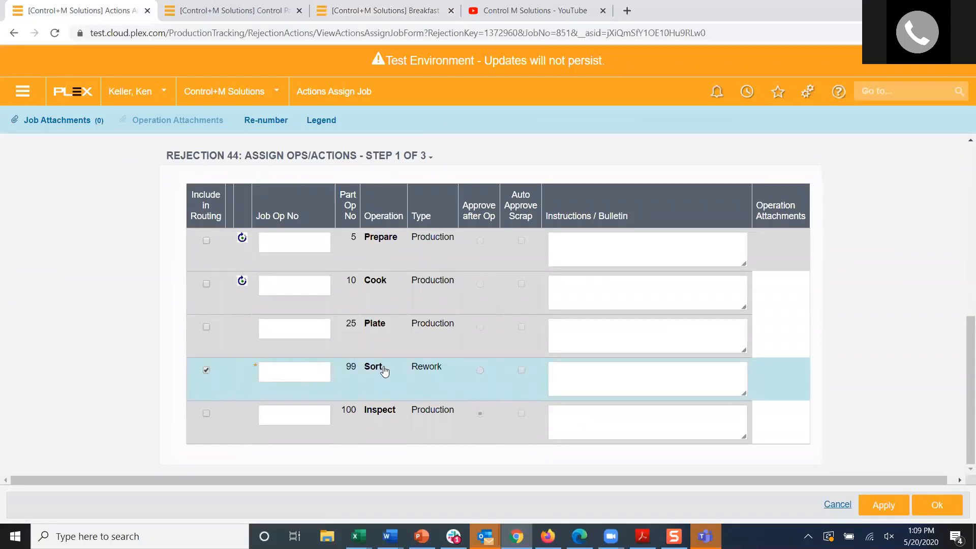
left_click(480, 371)
left_click(937, 505)
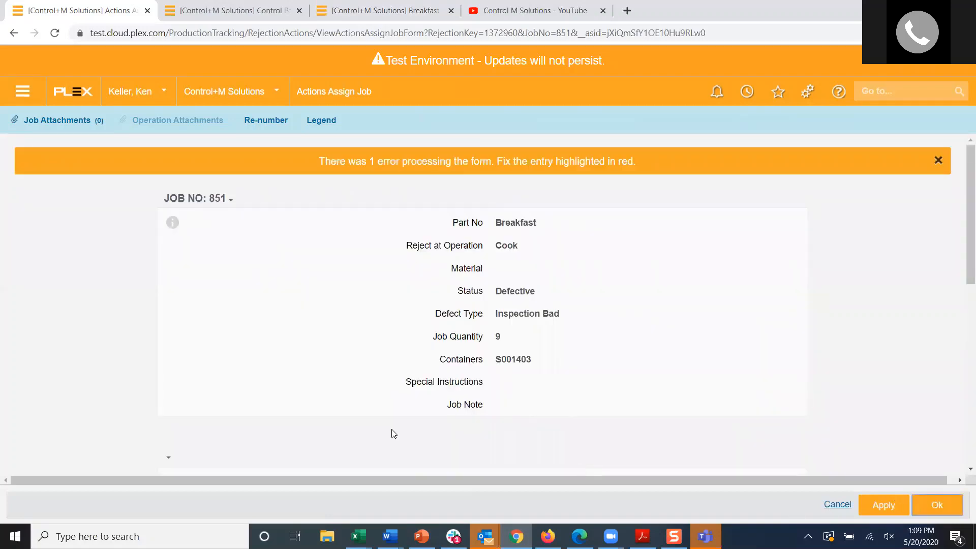
Step: Fill in the Job Op No for the Sort operation, submit the assignment and dismiss the Plex Component Notifier prompt
scroll(548, 350, "down", 10)
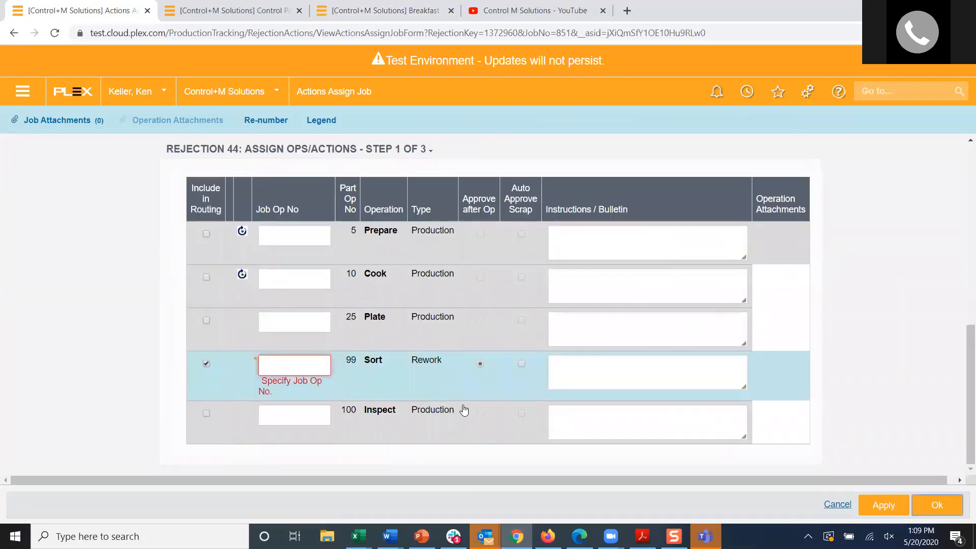
left_click(296, 364)
left_click(936, 505)
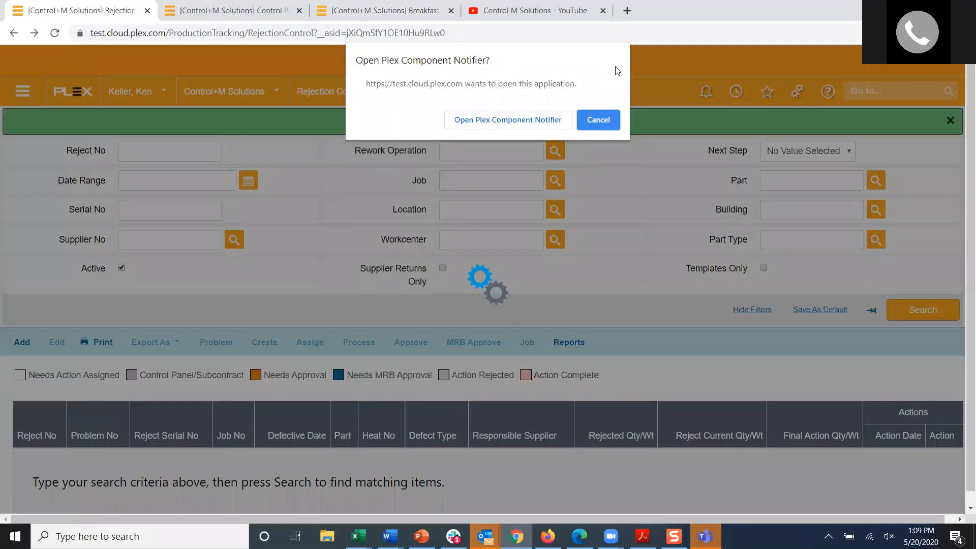
left_click(618, 123)
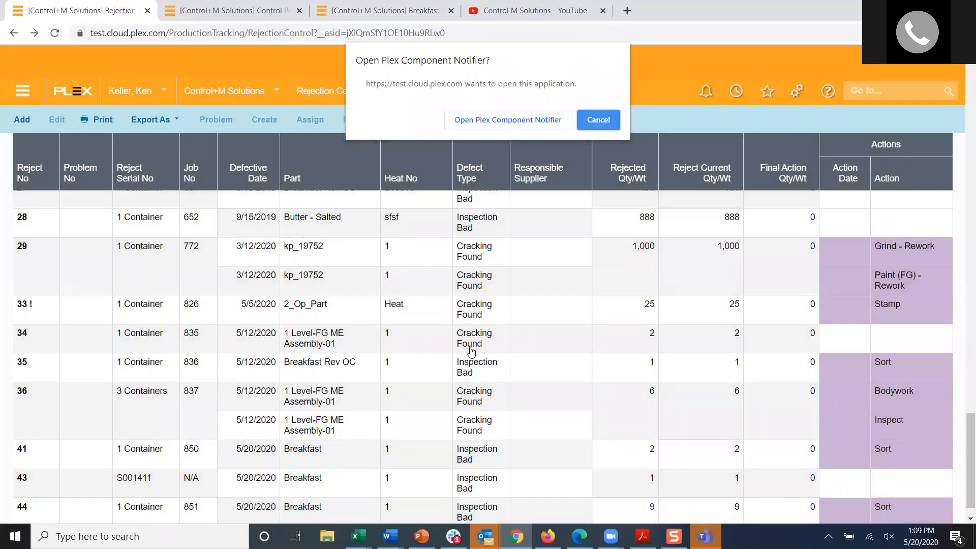
Step: Switch to the Control Panel and set up rejection job 851, the Breakfast Sort operation, on the Kitchen Stove workcenter
scroll(350, 376, "down", 1)
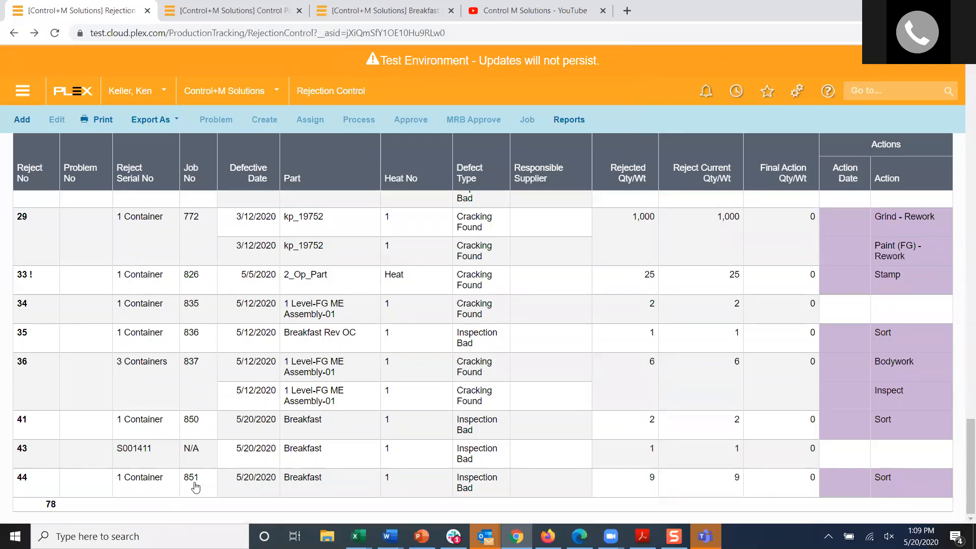
left_click(235, 15)
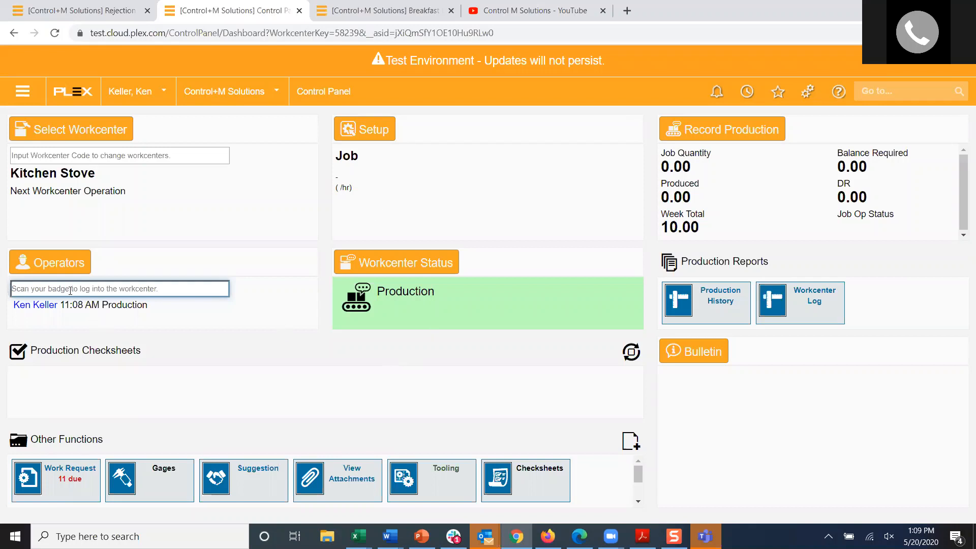
left_click(382, 186)
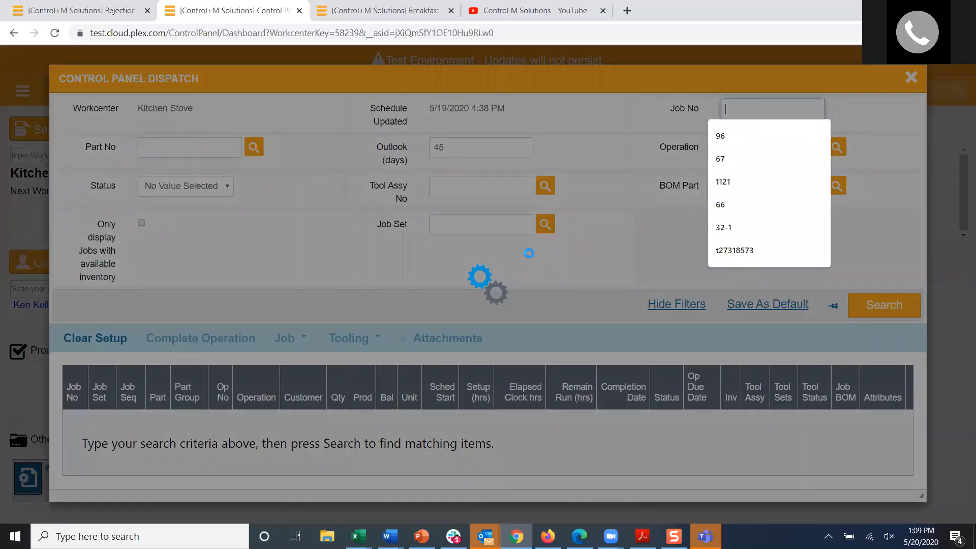
scroll(276, 361, "down", 5)
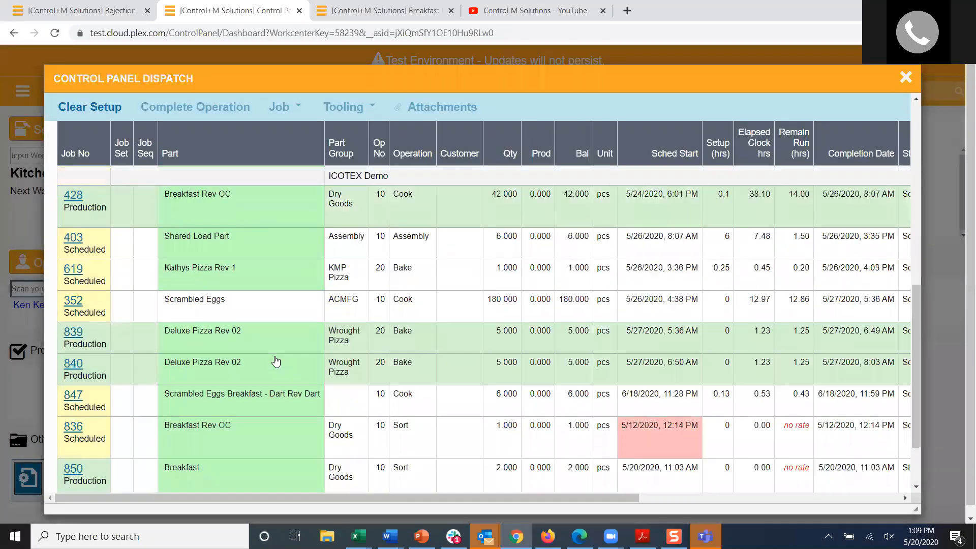
scroll(276, 361, "down", 3)
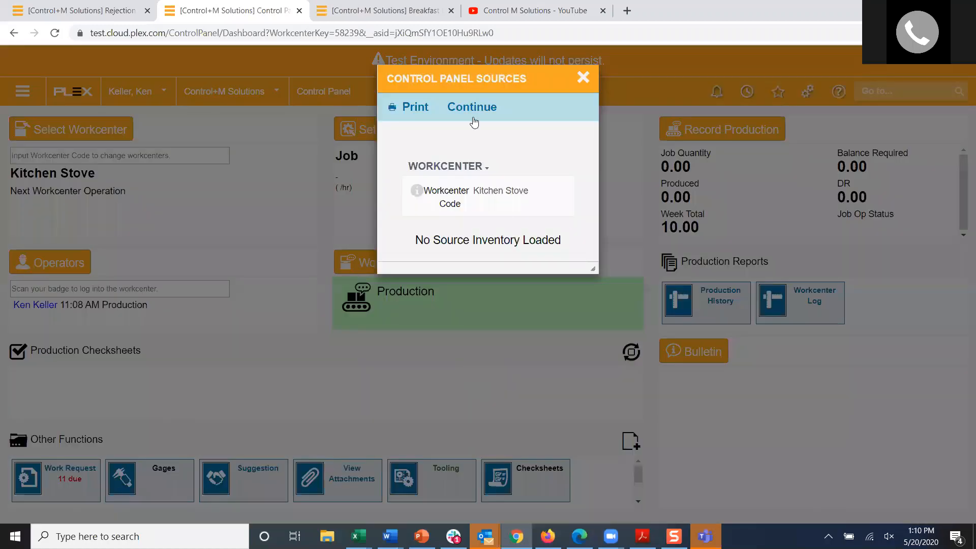
left_click(472, 115)
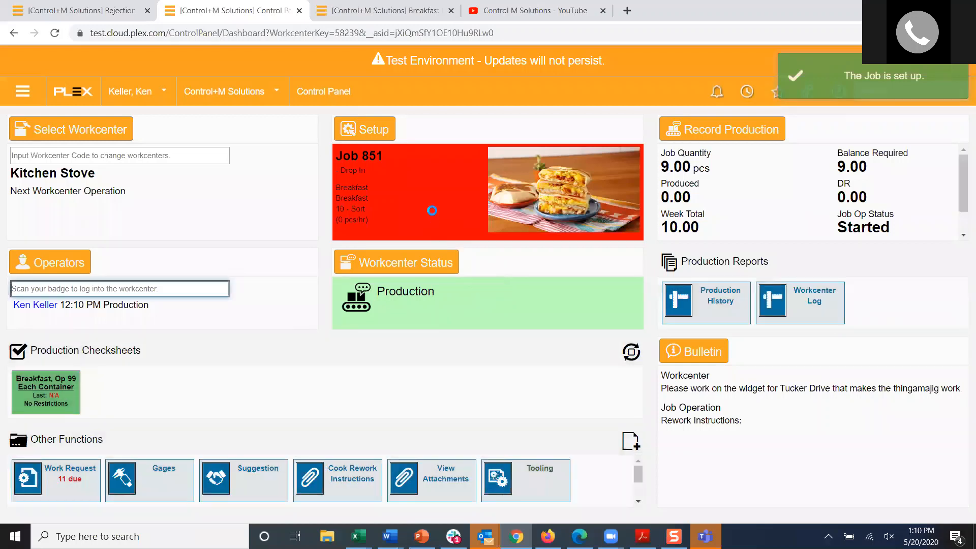
Step: Clear the Kitchen Stove setup and set up job 851 on the workcenter again from the dispatch list
left_click(432, 210)
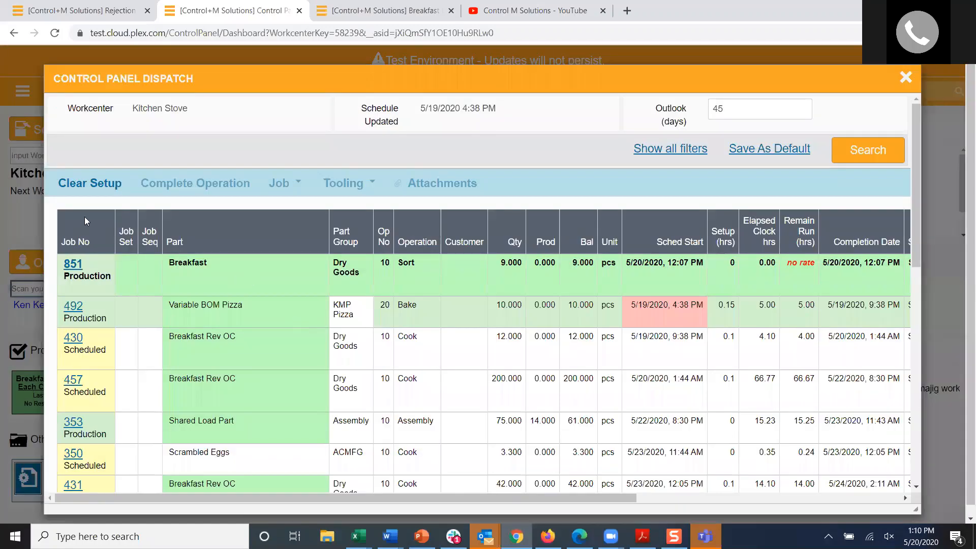
left_click(88, 186)
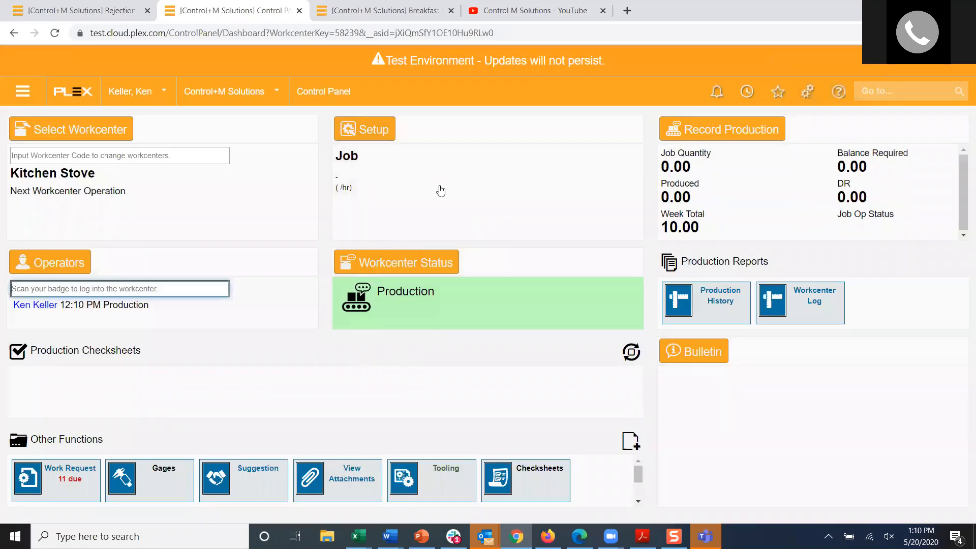
left_click(398, 184)
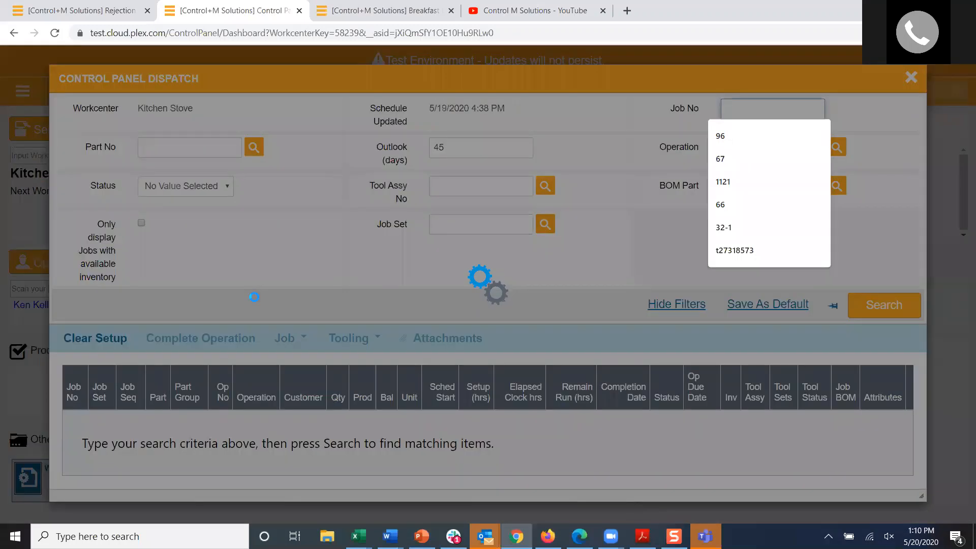
scroll(436, 428, "down", 10)
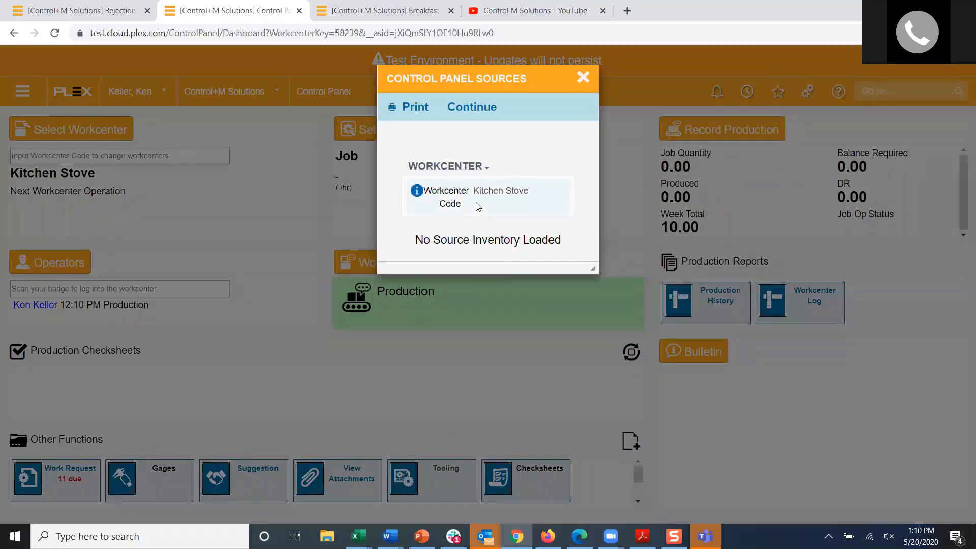
left_click(478, 107)
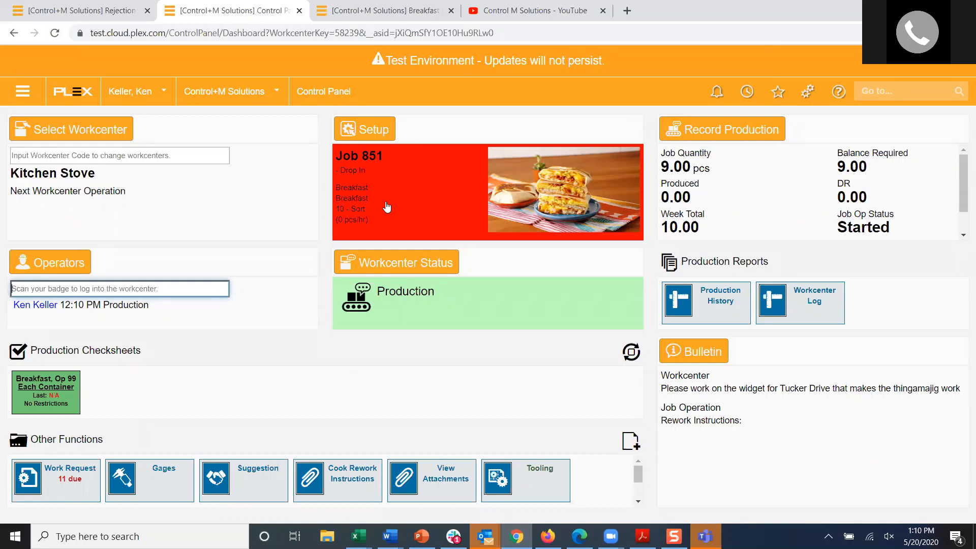
Step: Go to production recording for job 851 and load container S001403 as its source inventory
left_click(735, 212)
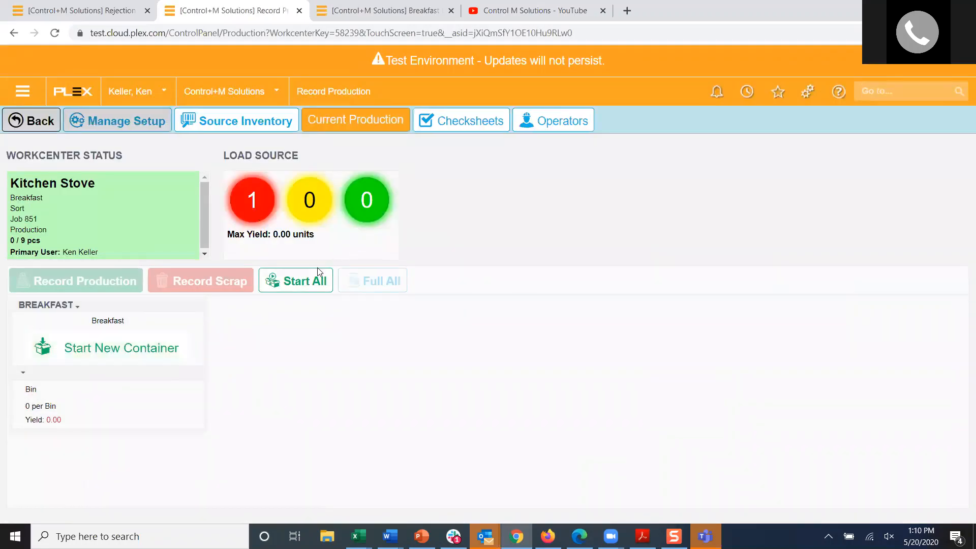
left_click(320, 275)
left_click(458, 318)
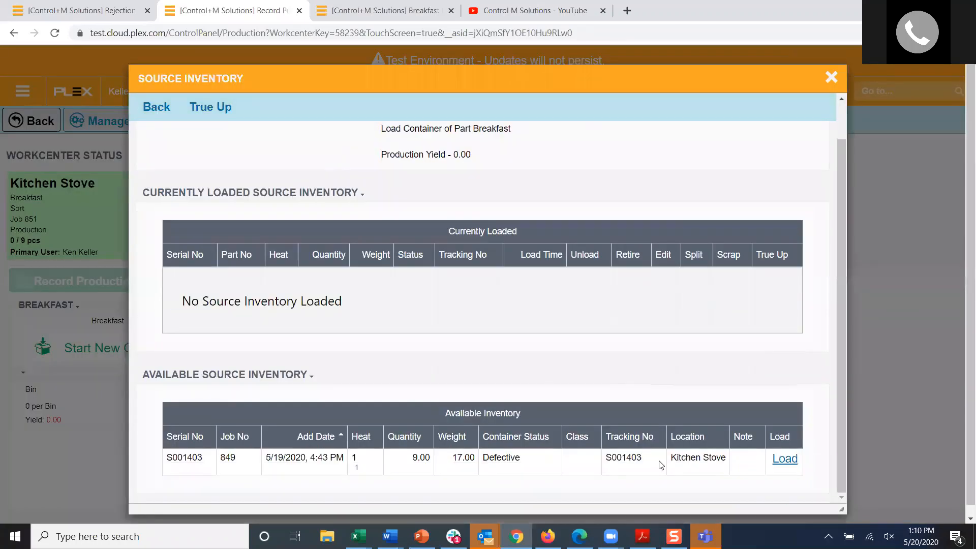
left_click(782, 466)
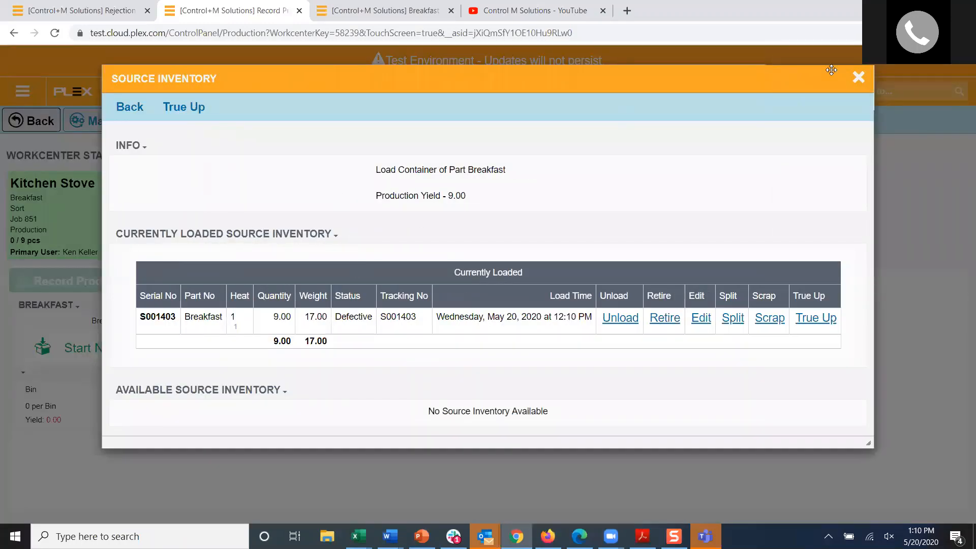
left_click(858, 77)
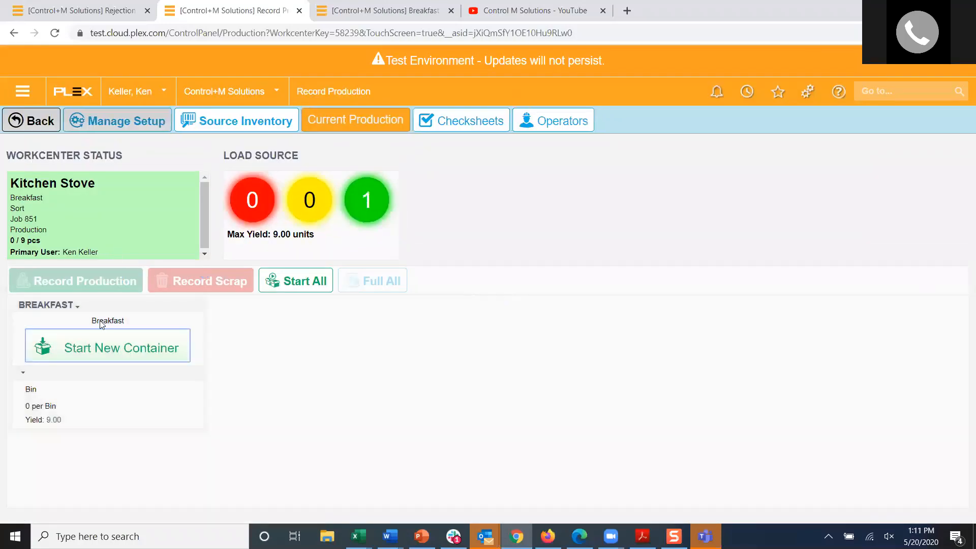
Step: Start a new Breakfast container and try to record 10 pcs of production, accepting over-production against the job
left_click(90, 339)
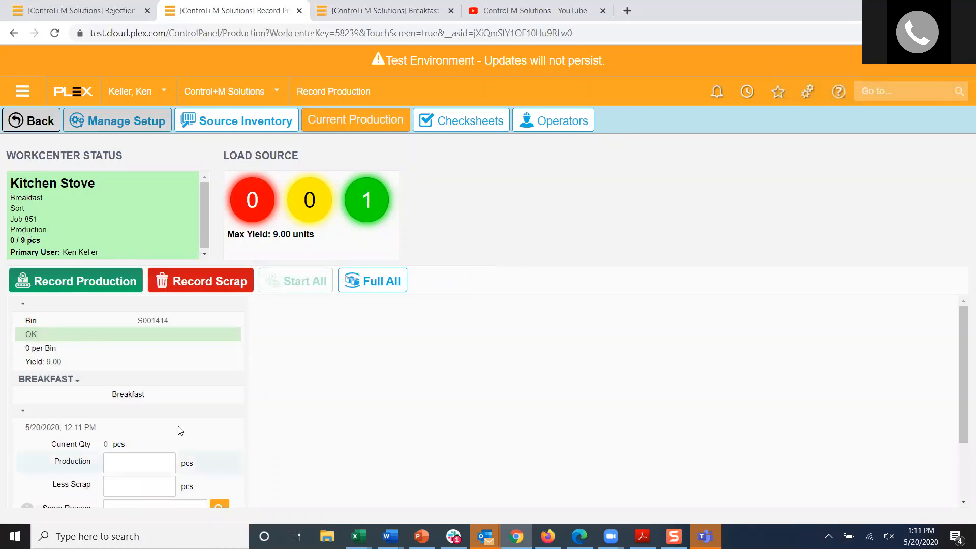
scroll(179, 429, "down", 2)
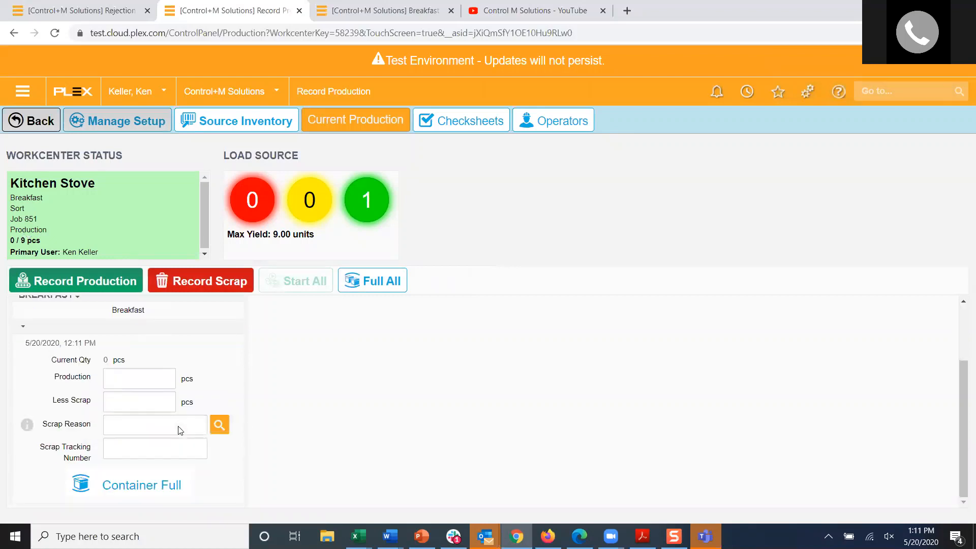
left_click(149, 382)
type("10")
left_click(94, 283)
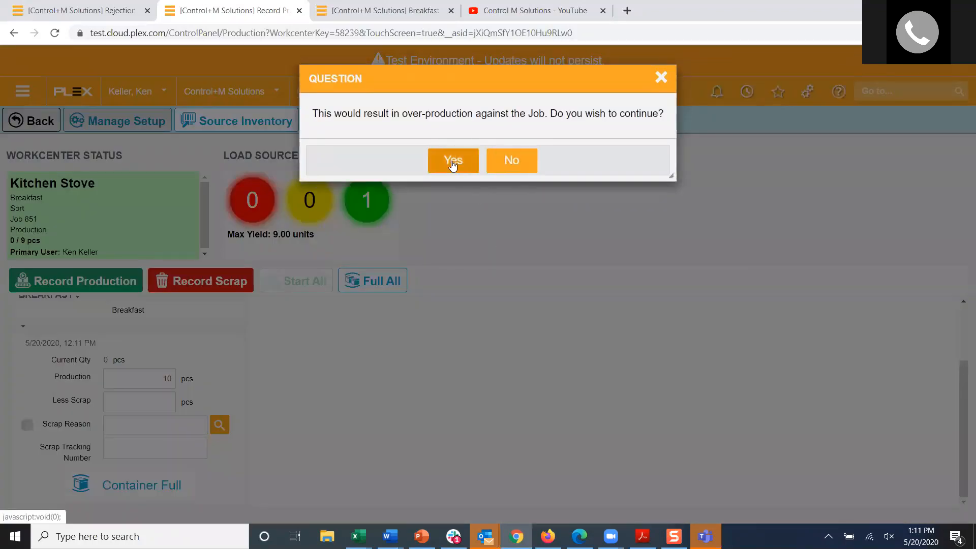
left_click(451, 161)
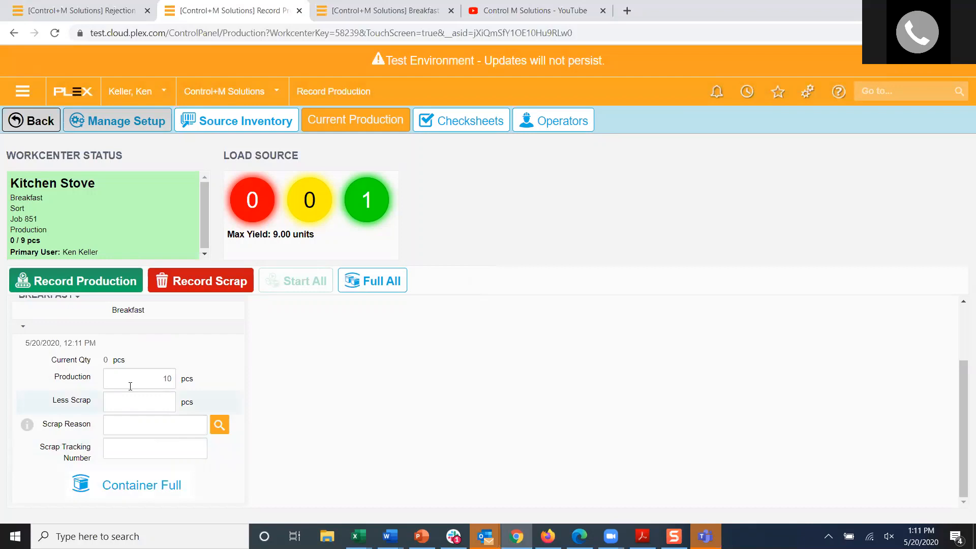
Step: Retry recording the 10 pcs with over-production accepted, and back out of the last over-production prompt
left_click(90, 282)
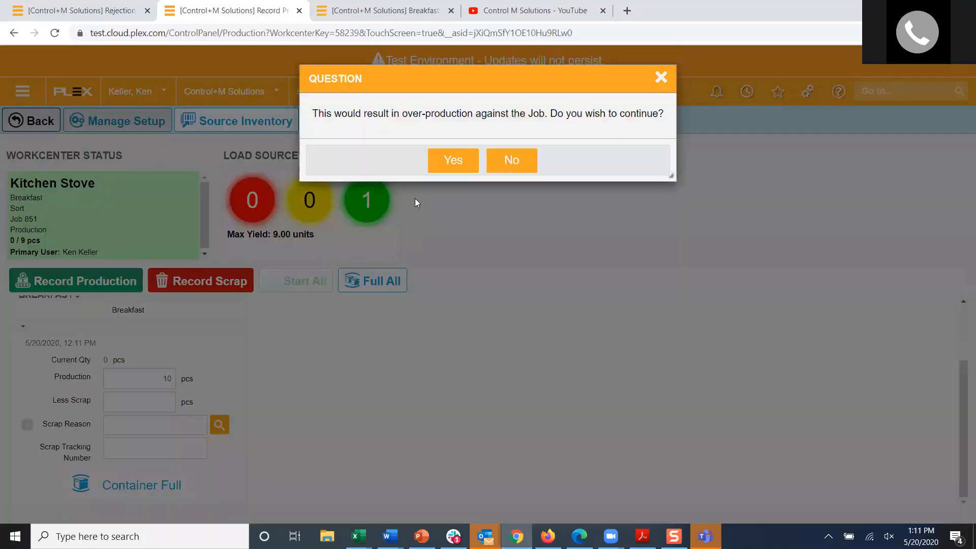
left_click(476, 160)
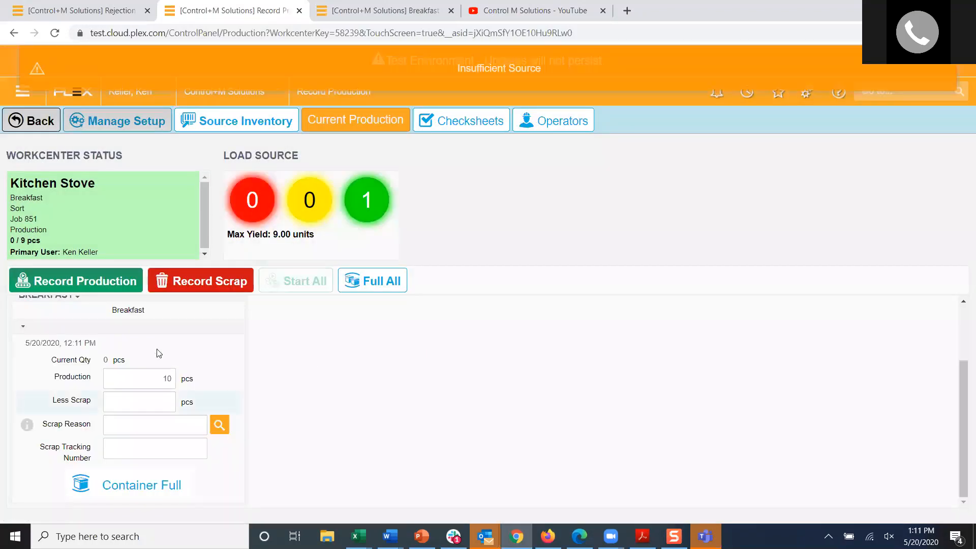
scroll(135, 348, "up", 2)
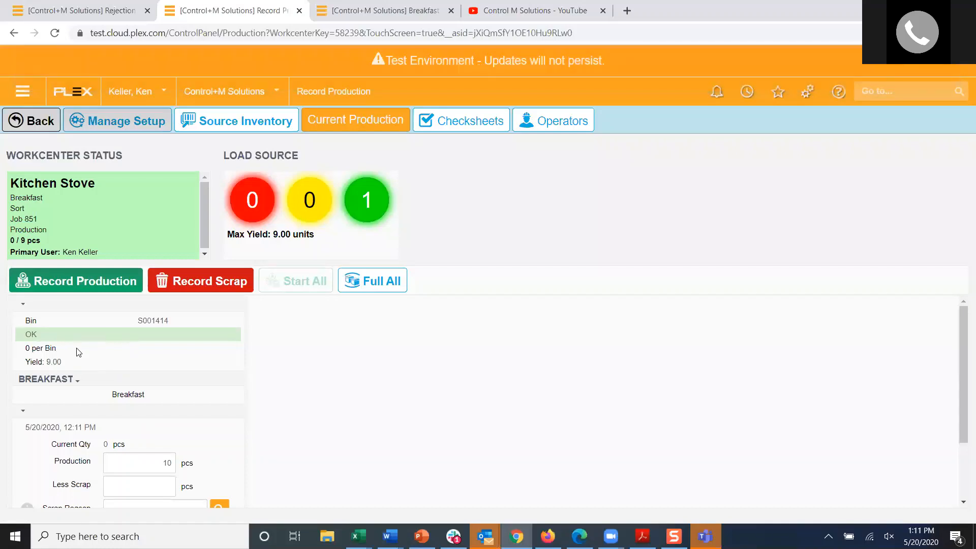
left_click(70, 283)
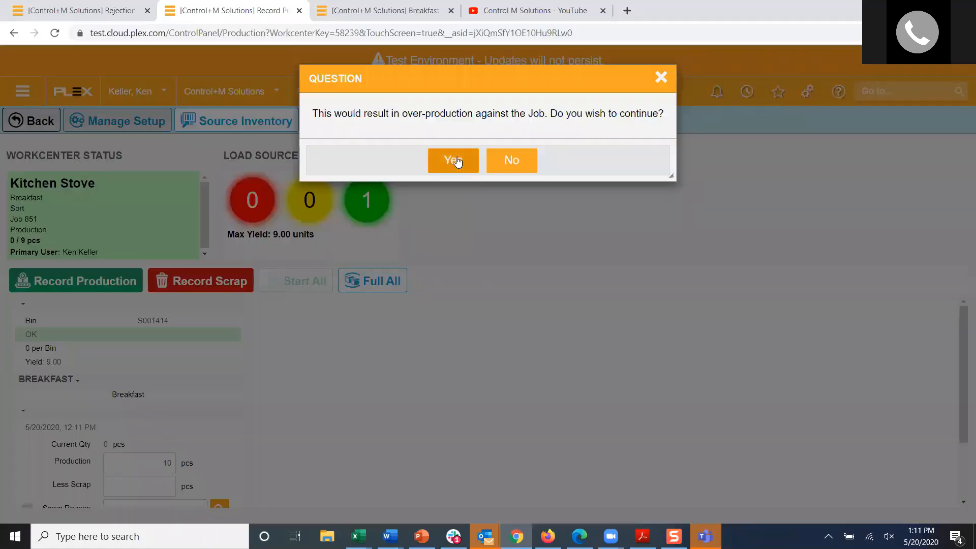
left_click(453, 161)
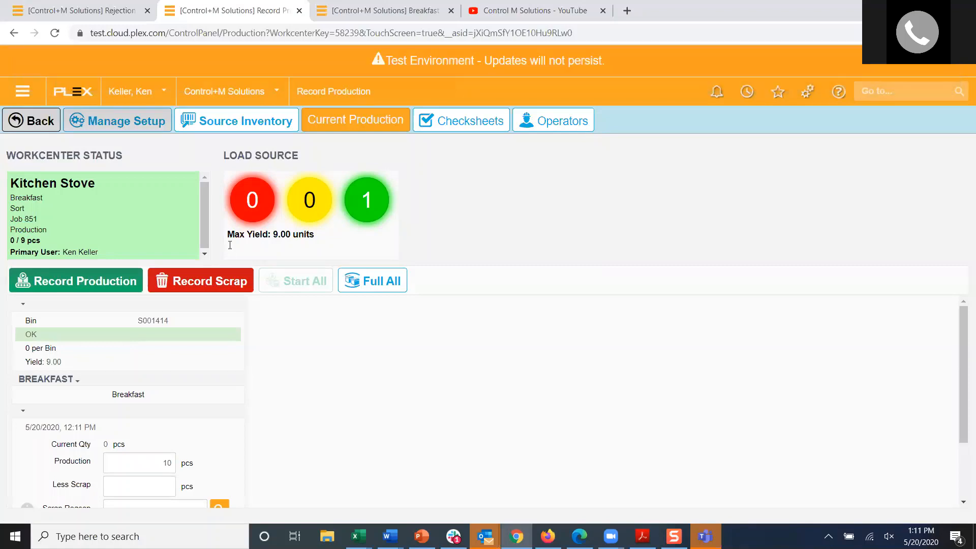
left_click(78, 284)
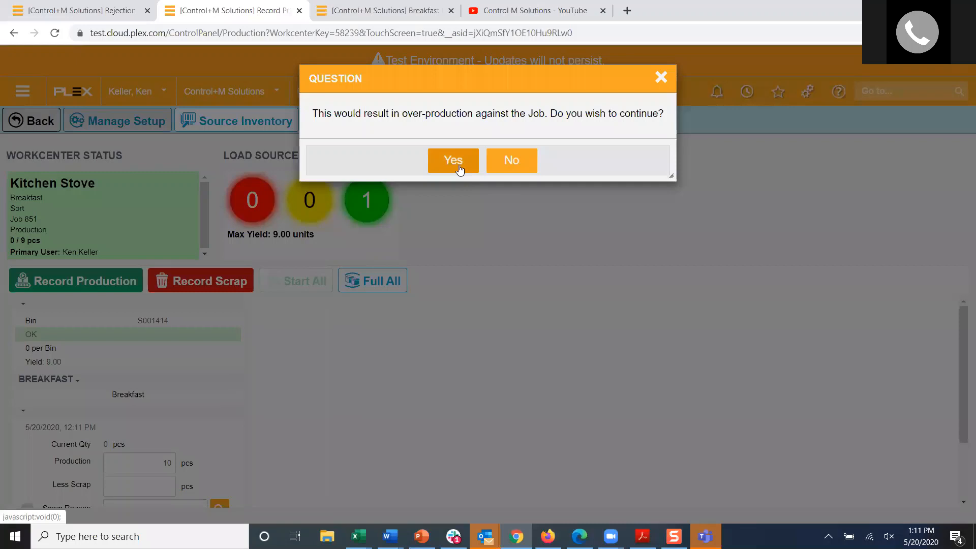
left_click(661, 78)
Step: Set the new container's production quantity to 9 pcs and record the production
type("9")
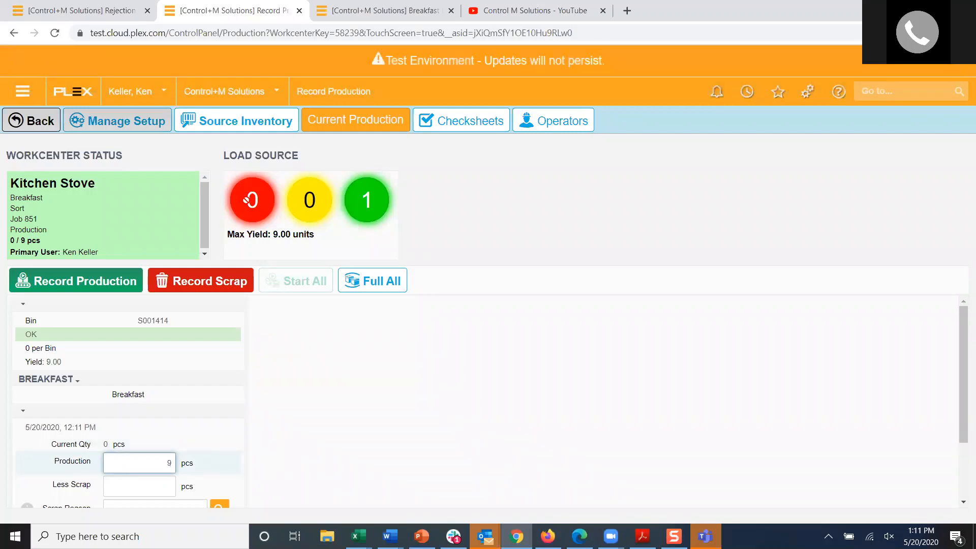
left_click(252, 205)
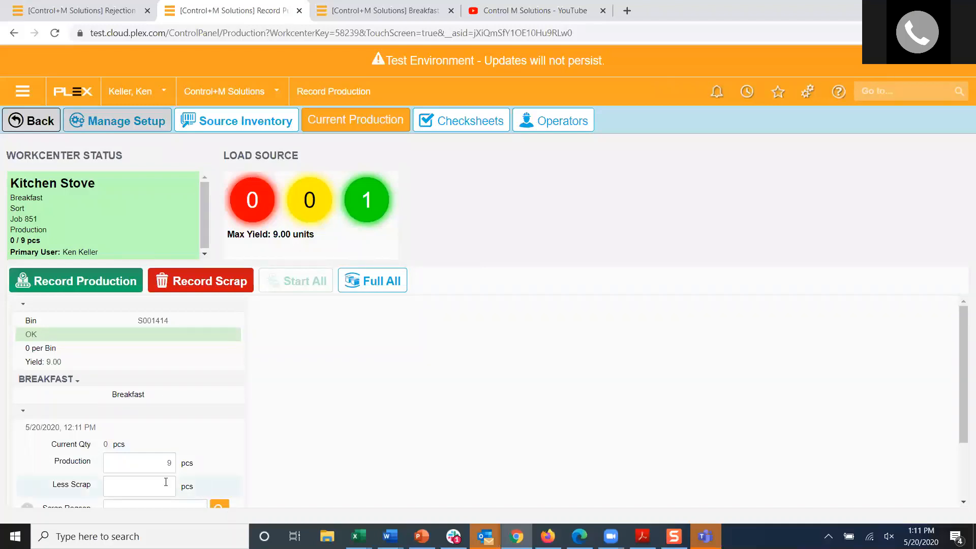
left_click(81, 281)
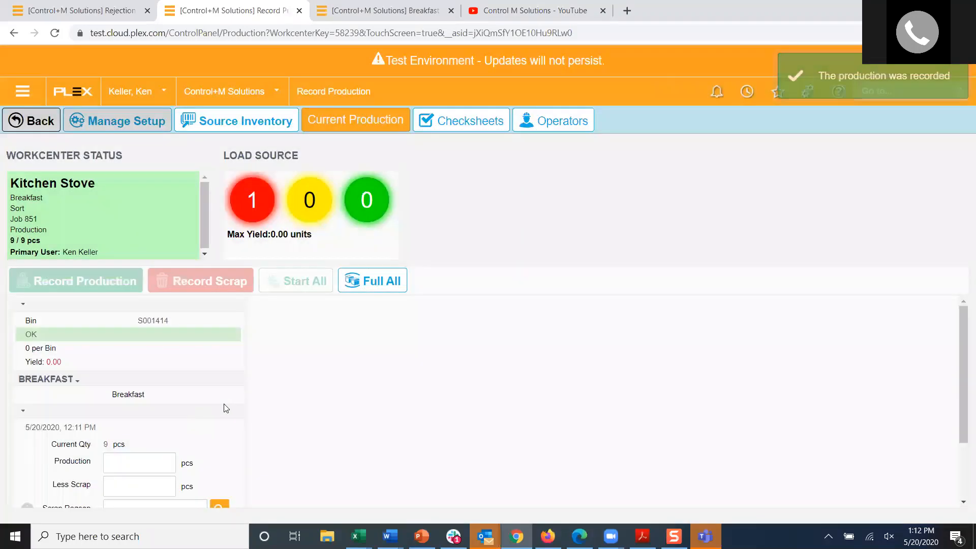
Step: Try to mark the new Breakfast container as full, and close its checksheet without entering measurements
scroll(223, 404, "down", 2)
left_click(146, 483)
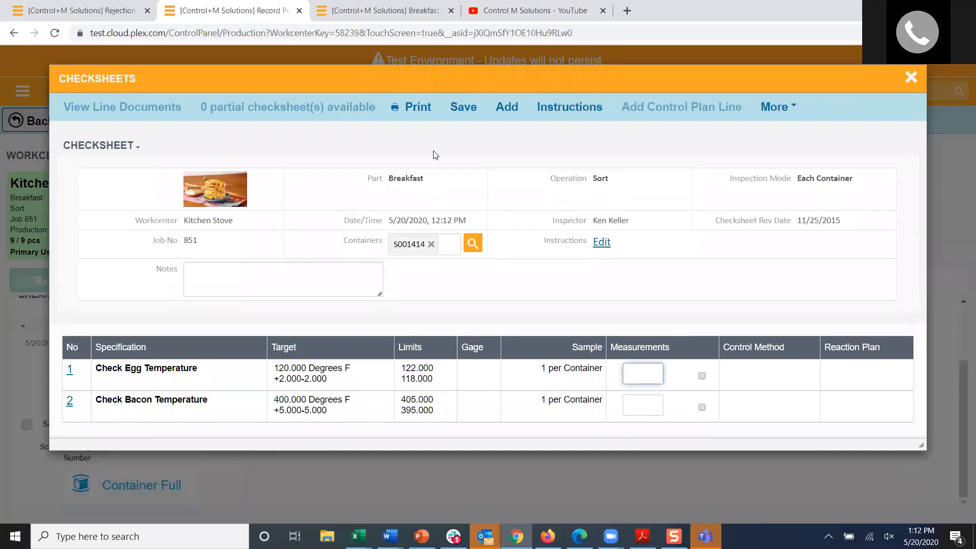
left_click(913, 78)
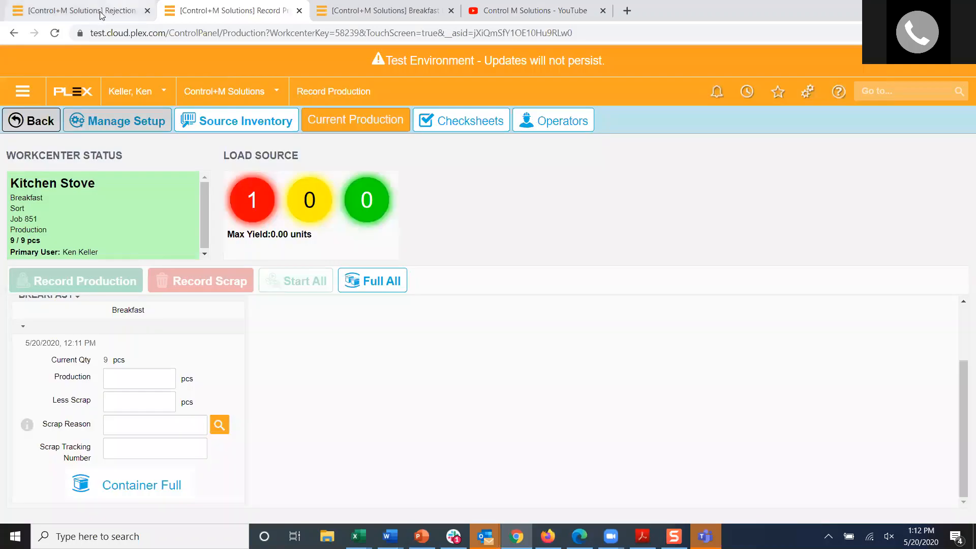
Step: Return to the Rejection Control page and look back through the list of rejected containers
left_click(101, 14)
scroll(381, 371, "up", 10)
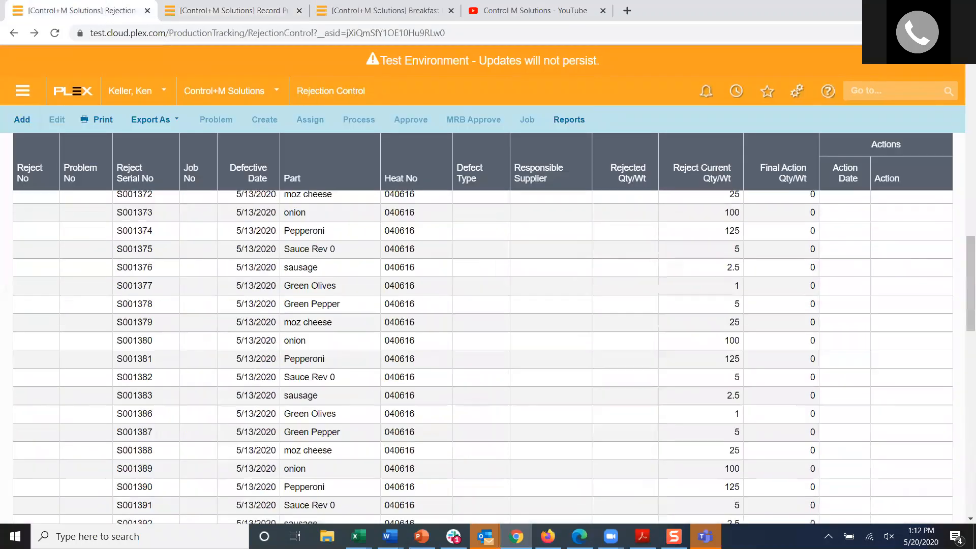
scroll(483, 356, "up", 1)
Step: Switch to the Rejection Control - Decoded presentation in PowerPoint and show the Conclusions slide
left_click(422, 536)
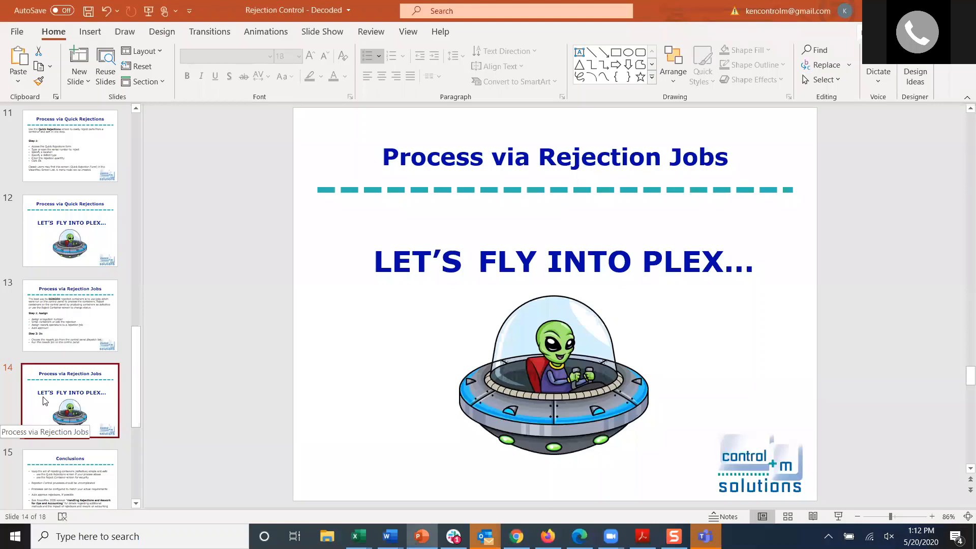
scroll(51, 404, "down", 1)
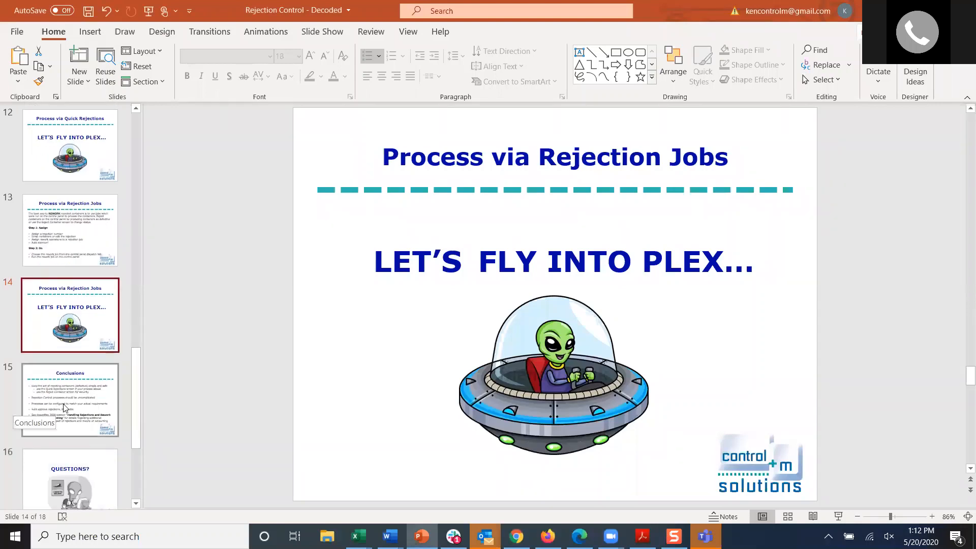
left_click(64, 407)
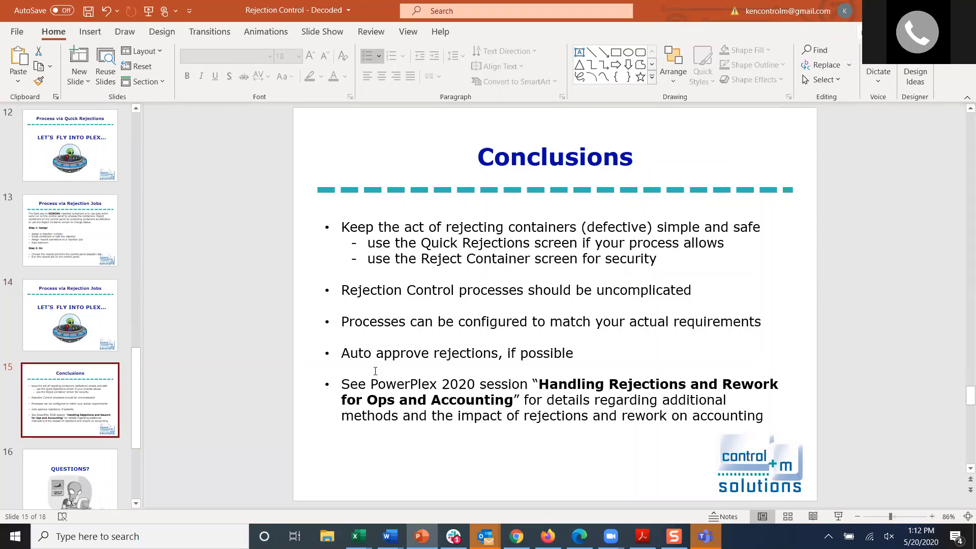